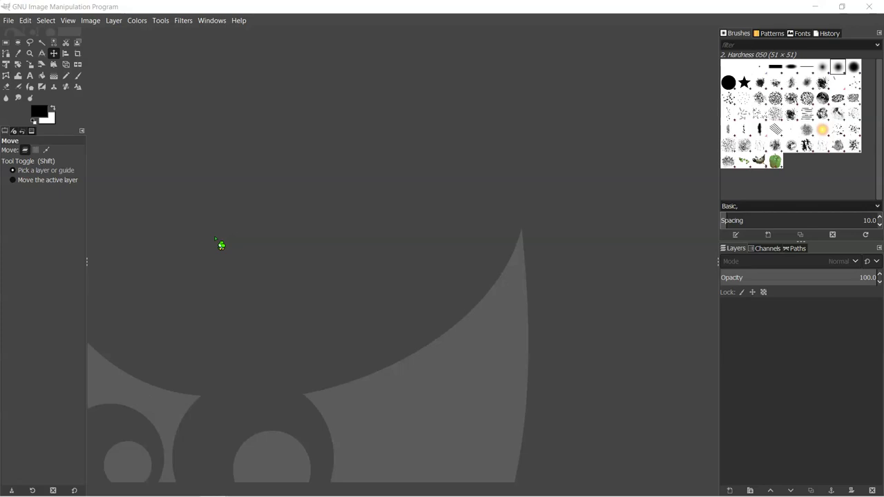
# Open Printful's Men's clothing category page
pyautogui.click(212, 233)
pyautogui.click(197, 226)
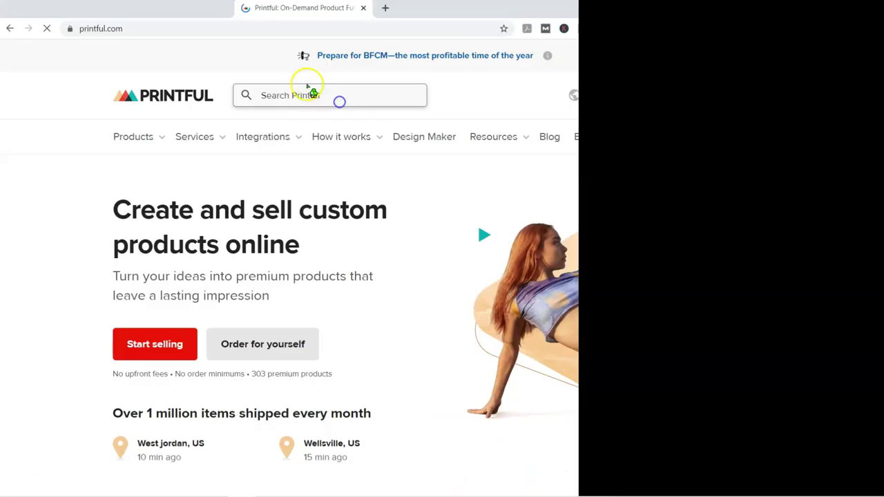
pyautogui.moveTo(134, 138)
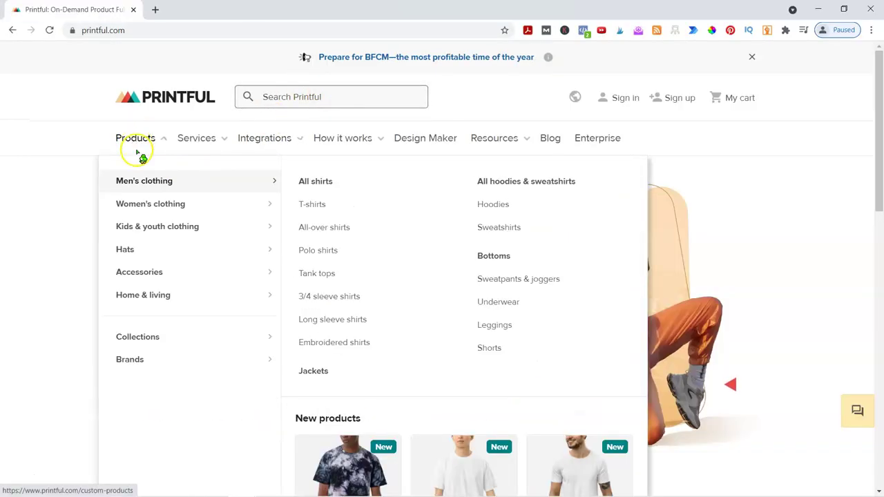
pyautogui.click(139, 180)
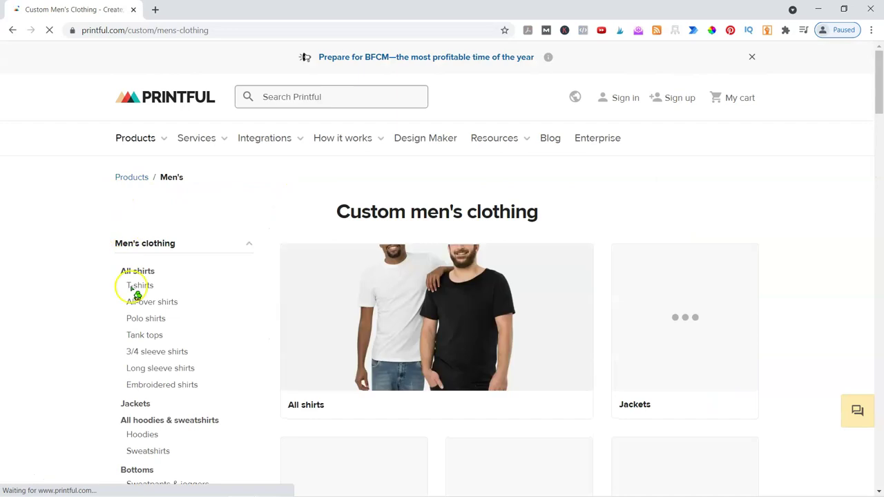
pyautogui.scroll(-4, 456, 250)
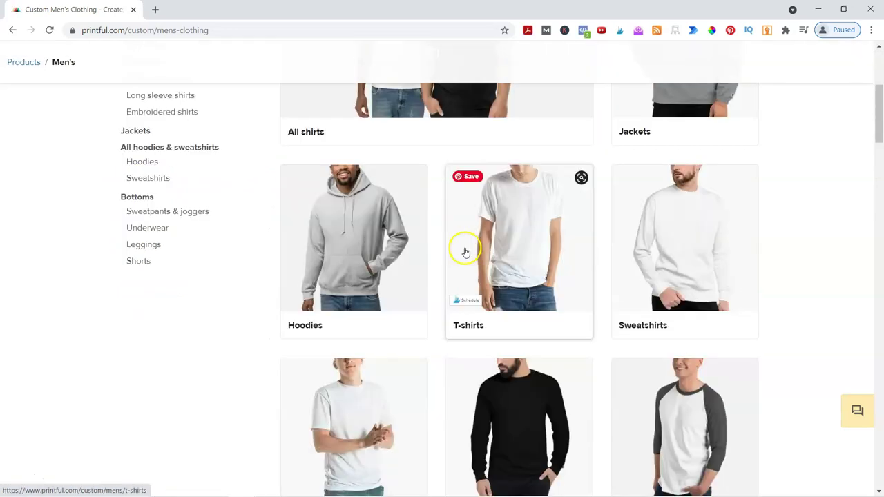
pyautogui.scroll(2, 441, 340)
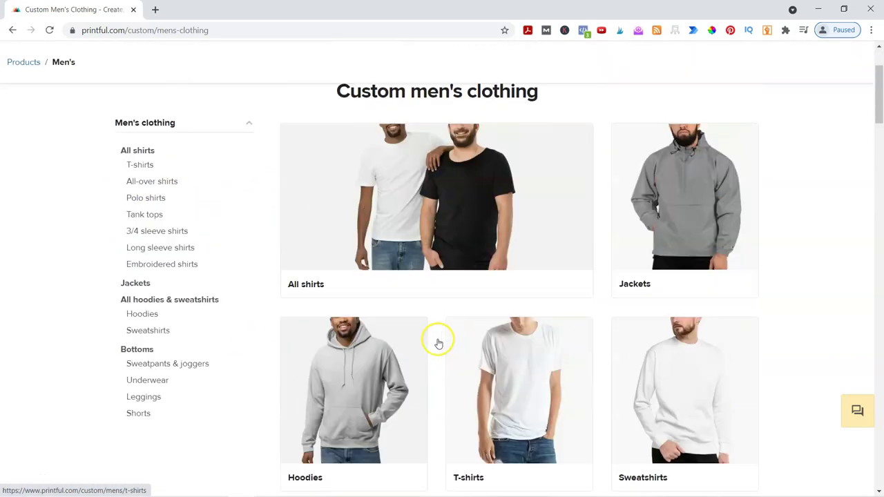
# Open the Tank tops listing and scroll through its six models
pyautogui.click(138, 215)
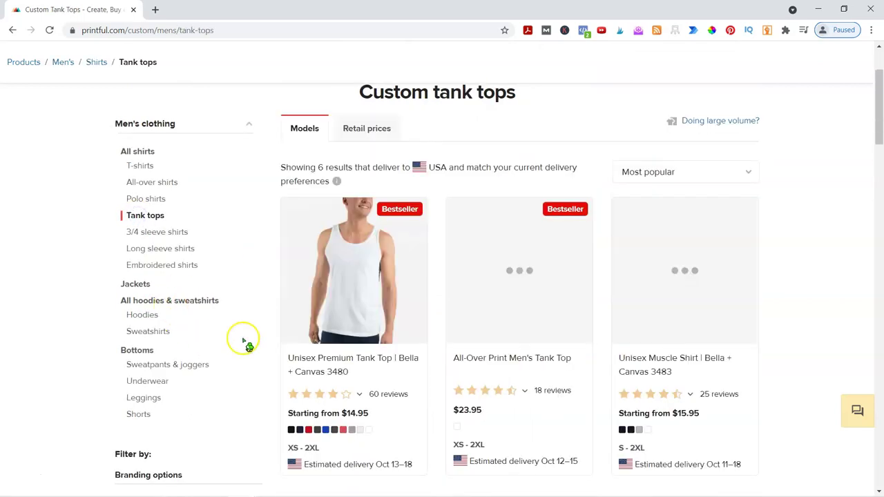
pyautogui.scroll(-2, 553, 290)
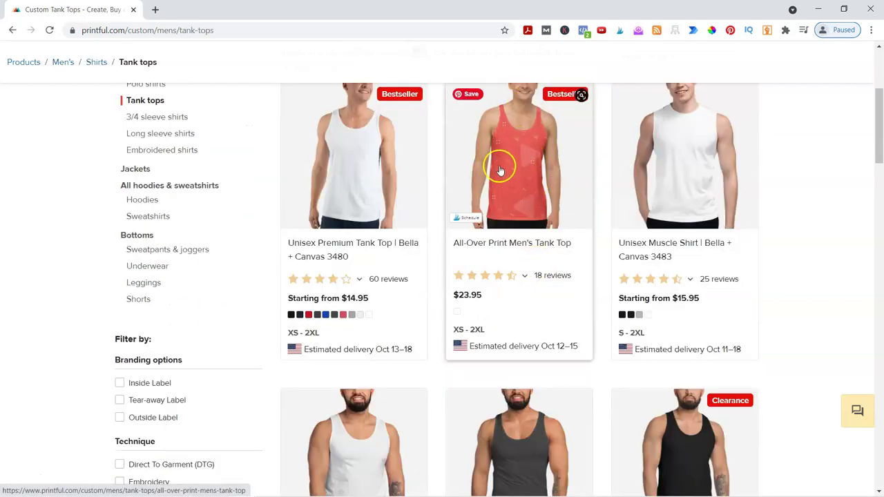
pyautogui.scroll(-1, 349, 317)
pyautogui.scroll(-1, 349, 317)
pyautogui.scroll(4, 582, 351)
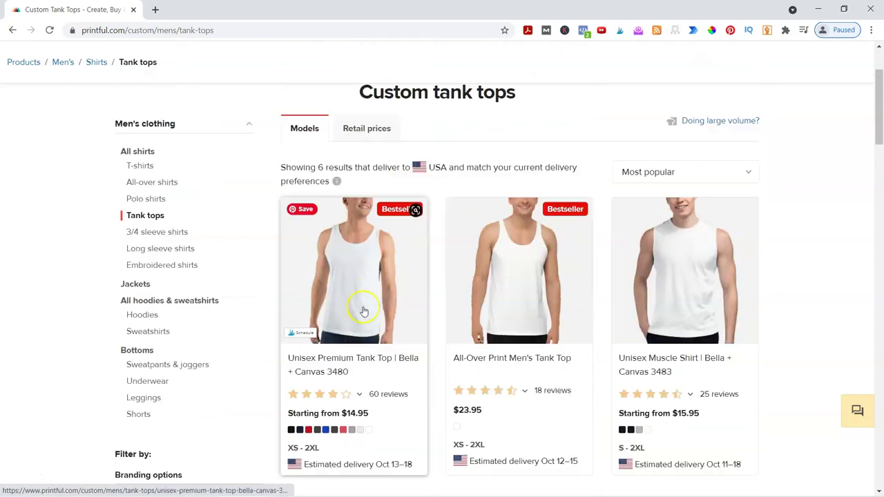
# Open the Unisex Premium Tank Top (Bella + Canvas 3480) page and browse its photos
pyautogui.click(336, 358)
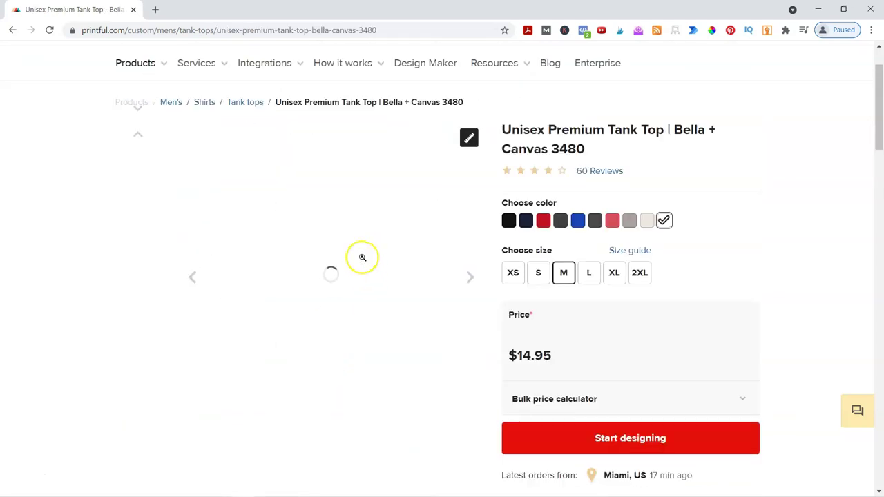
pyautogui.scroll(-1, 97, 307)
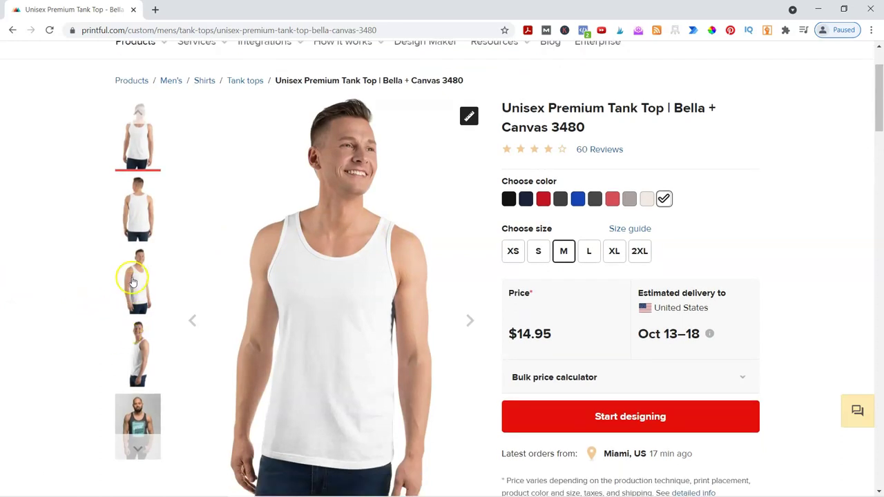
pyautogui.scroll(1, 75, 263)
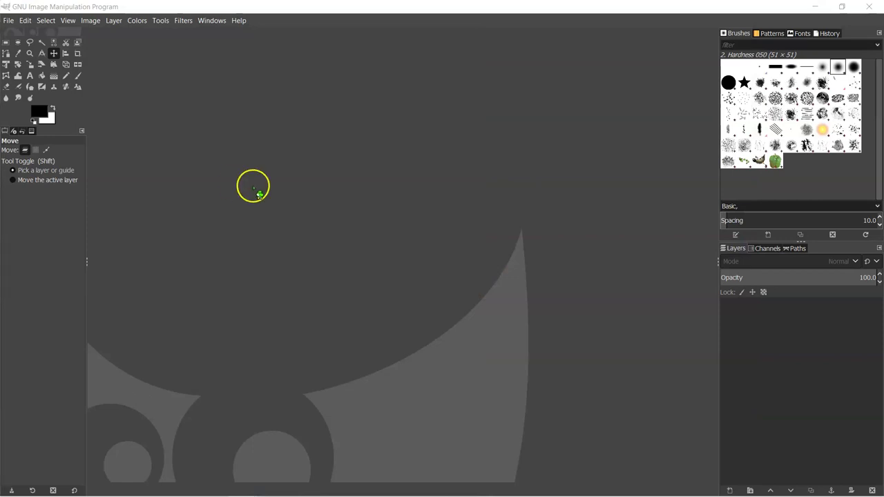
# Start a new GIMP image with File > New
pyautogui.click(9, 21)
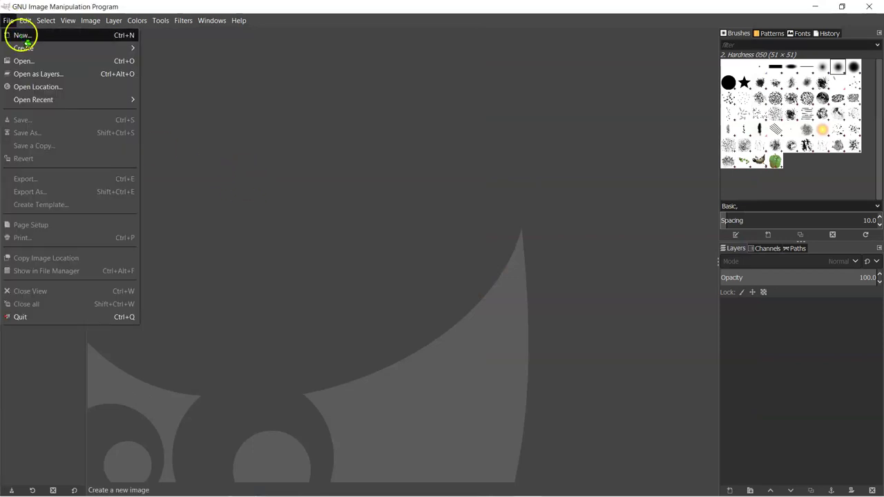
pyautogui.click(23, 34)
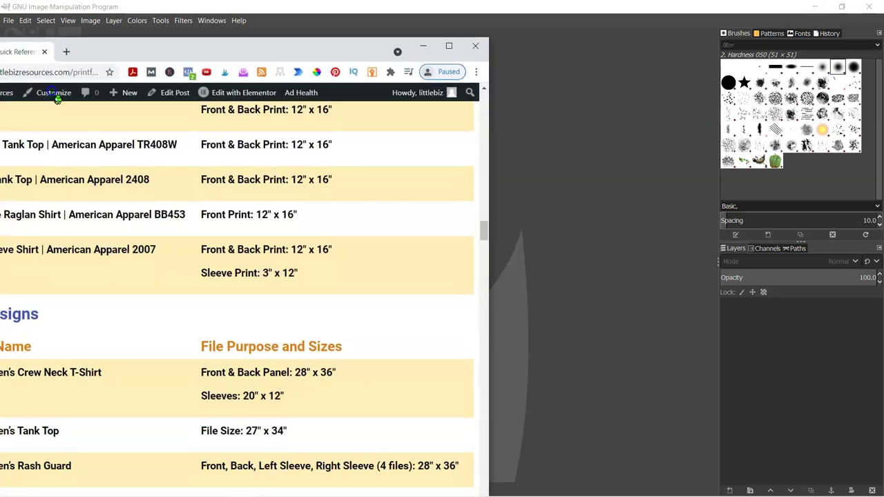
# Check the print file guidelines on the Printful tank top page
pyautogui.scroll(5, 228, 276)
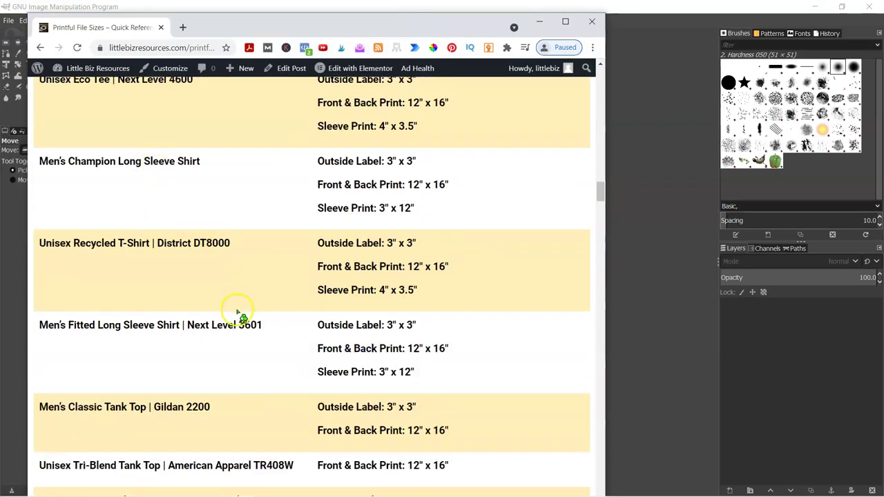
pyautogui.hotkey('alt', 'Tab')
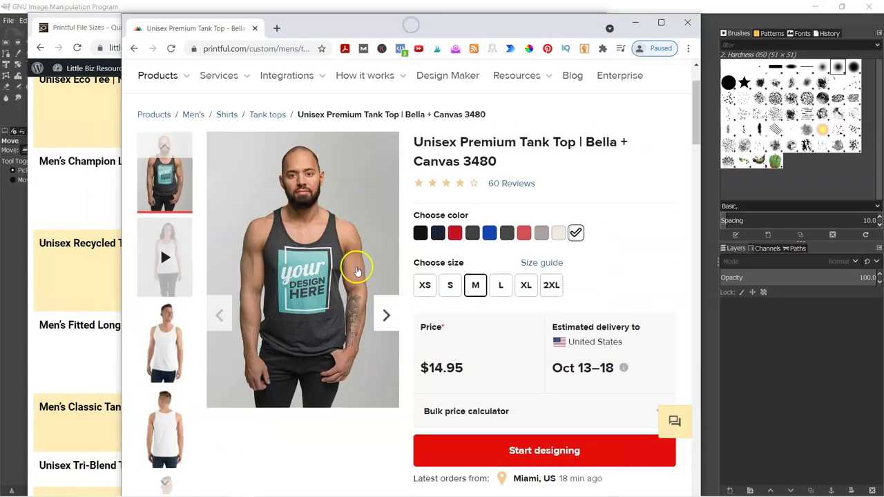
pyautogui.scroll(-10, 355, 263)
pyautogui.click(304, 388)
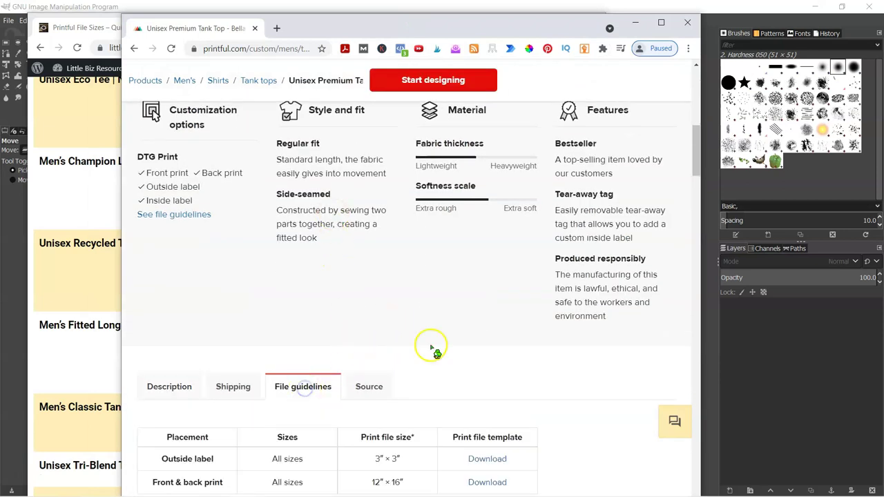
pyautogui.scroll(-2, 430, 348)
# Review the print size table, then minimize the browser to return to GIMP
pyautogui.click(635, 23)
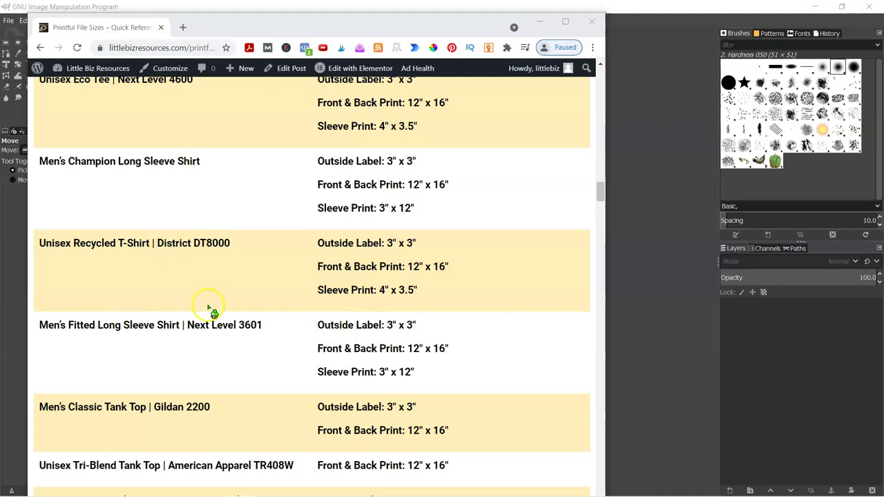
pyautogui.scroll(3, 263, 256)
pyautogui.scroll(5, 379, 359)
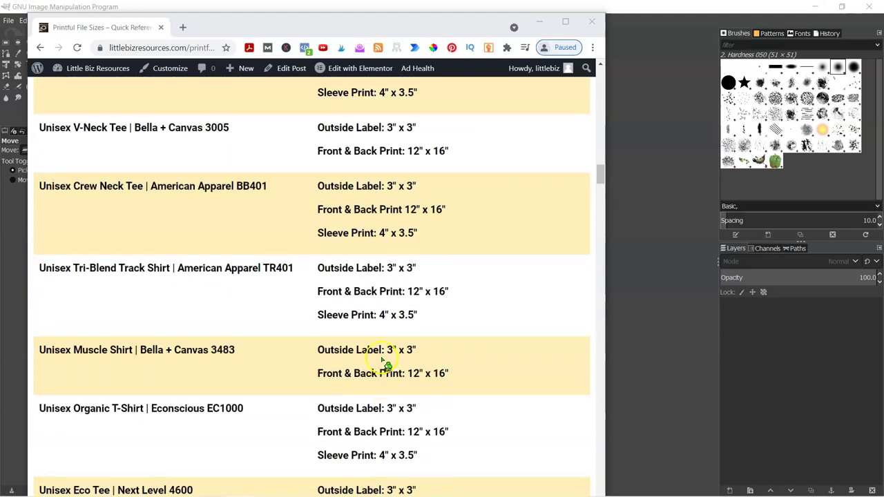
pyautogui.scroll(1, 246, 272)
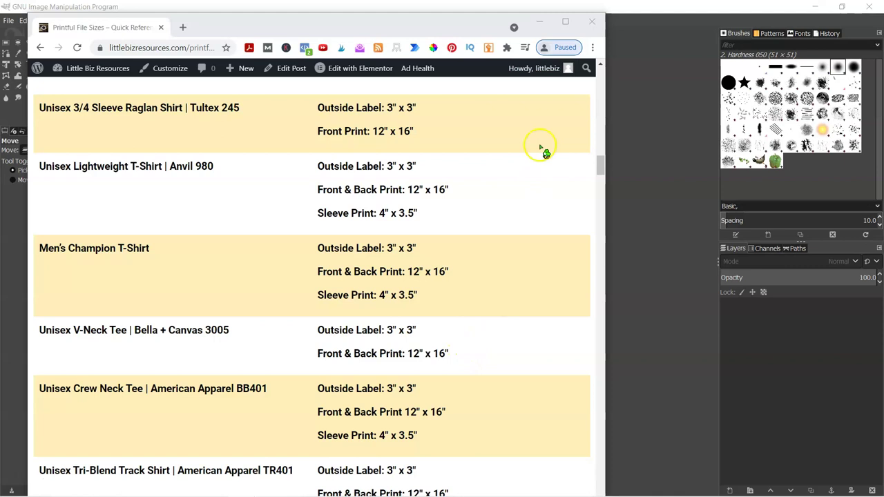
pyautogui.click(540, 22)
# Set the new image size to 12 in wide by 16 in high
pyautogui.doubleClick(312, 174)
pyautogui.write('12')
pyautogui.press('Tab')
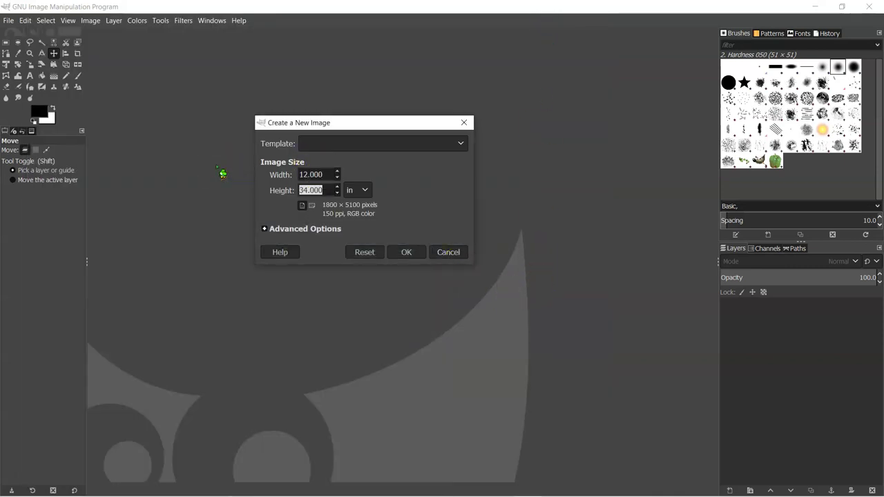
pyautogui.write('16')
pyautogui.click(241, 187)
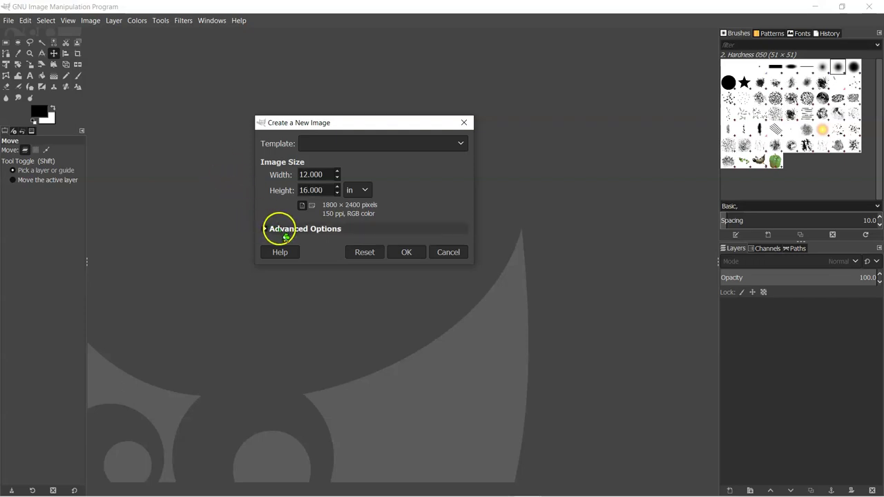
# Keep RGB color and Transparency fill in Advanced Options, and create the image
pyautogui.click(271, 229)
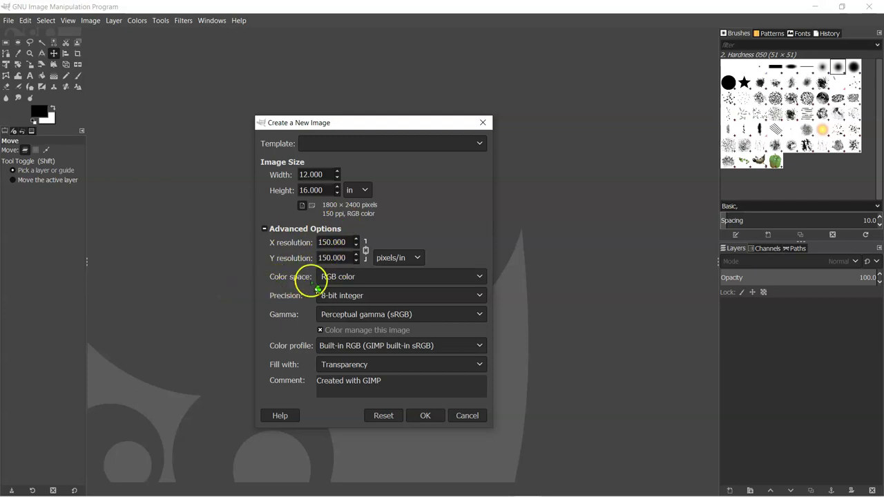
pyautogui.click(403, 276)
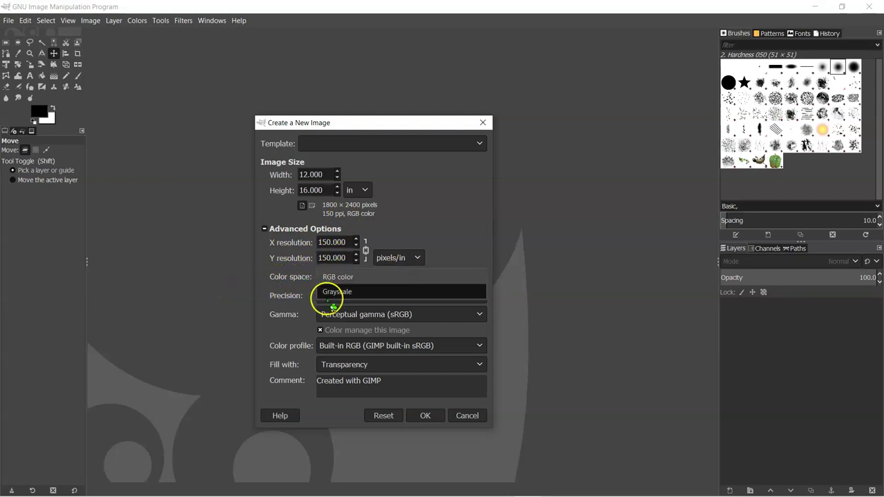
pyautogui.click(357, 280)
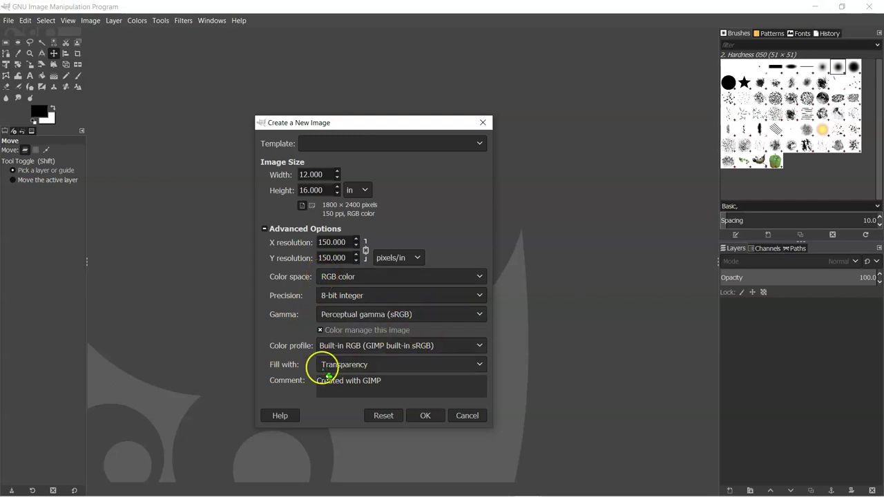
pyautogui.click(345, 364)
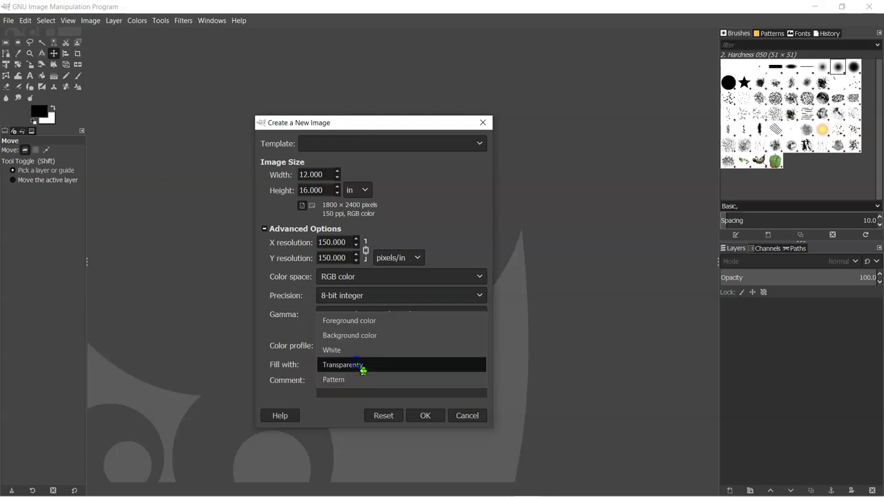
pyautogui.click(275, 364)
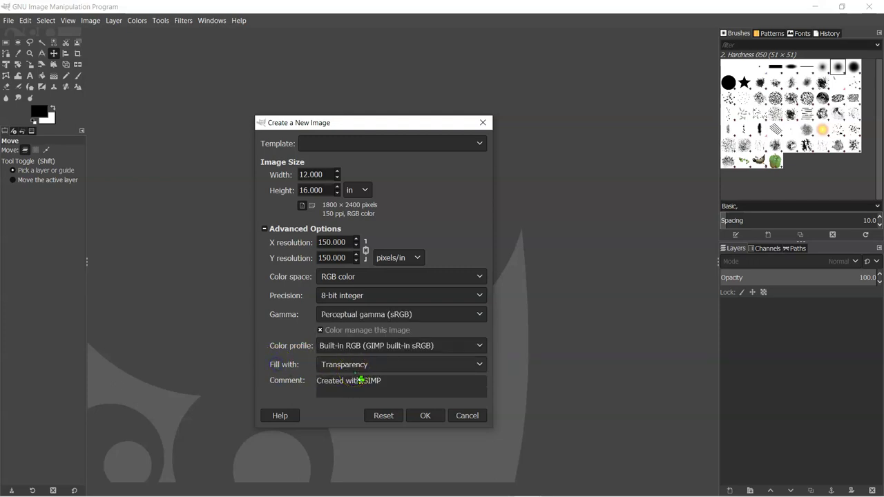
pyautogui.click(423, 415)
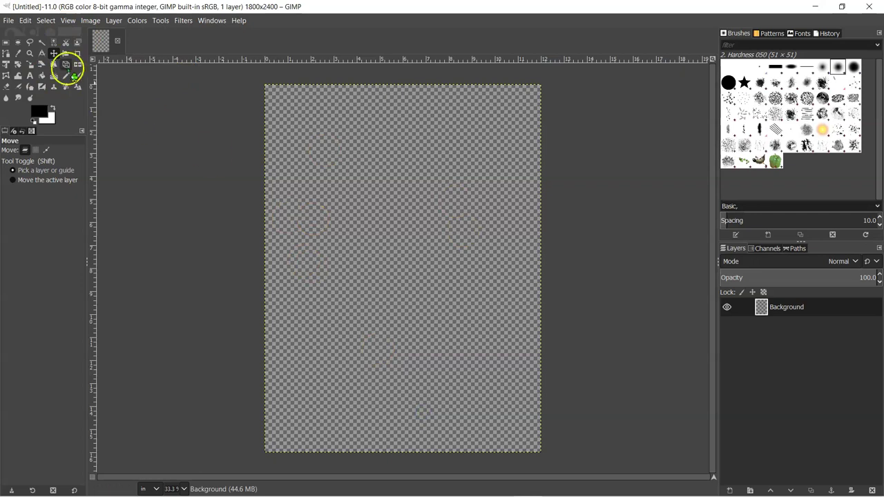
# Add sugar skull 5.png from the repeating designs folder as a new layer
pyautogui.click(9, 20)
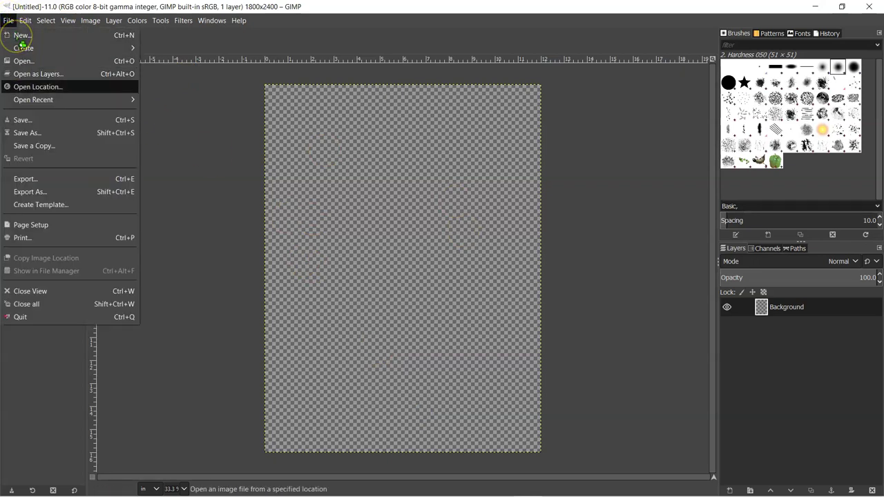
pyautogui.click(23, 74)
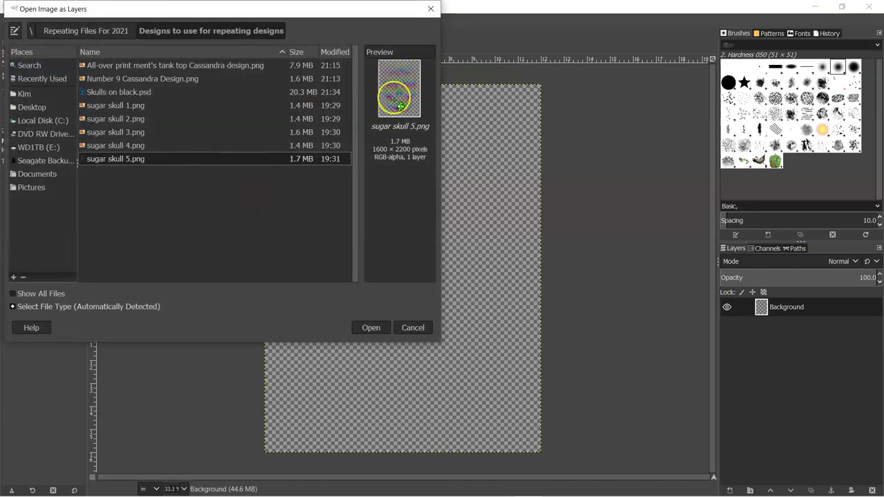
pyautogui.click(126, 117)
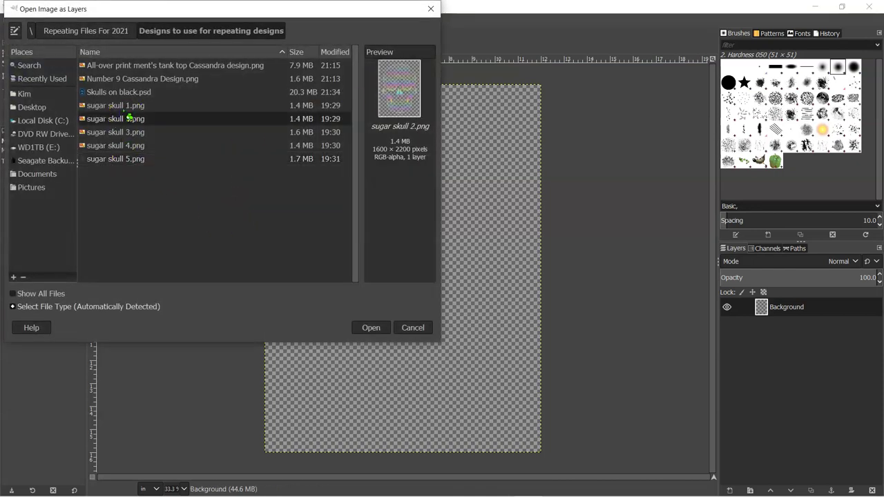
pyautogui.click(122, 108)
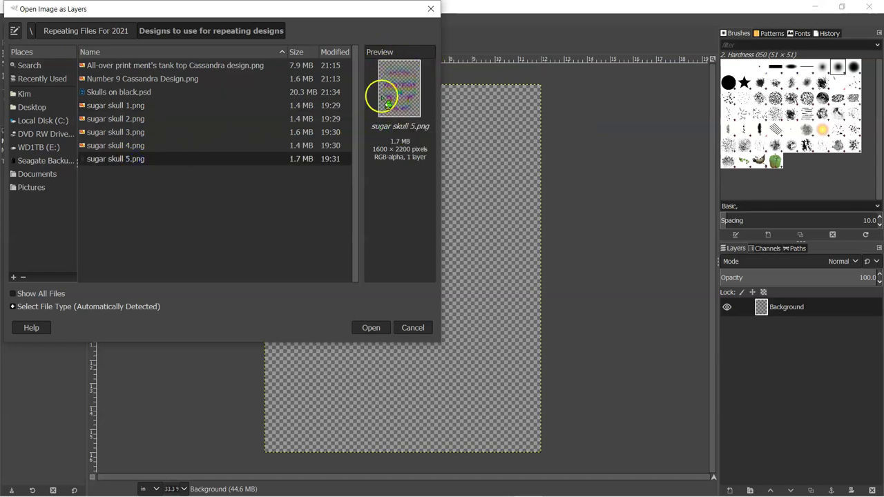
pyautogui.click(371, 327)
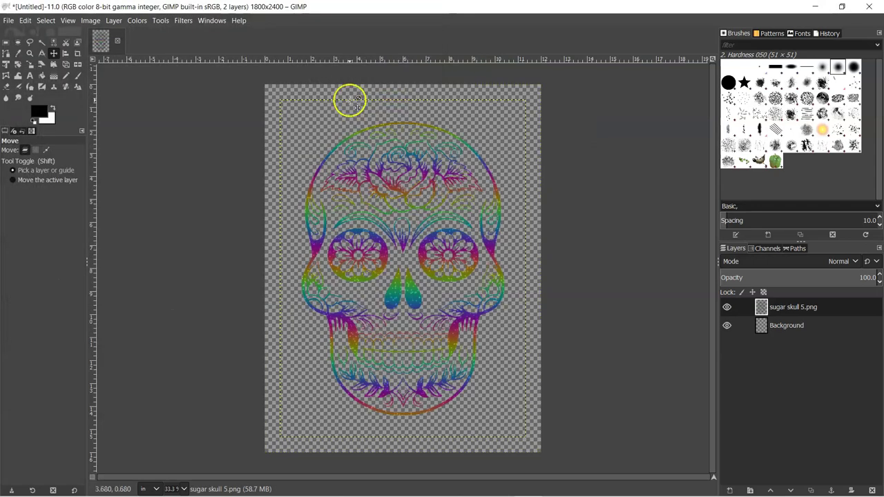
# Scale the sugar skull layer to 1800 px wide (1800 × 2475) with the chain linked
pyautogui.rightClick(785, 307)
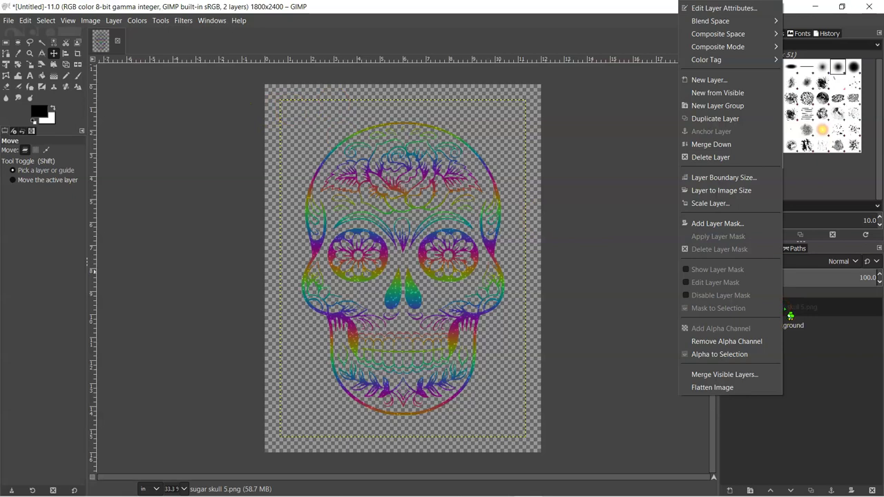
pyautogui.click(724, 202)
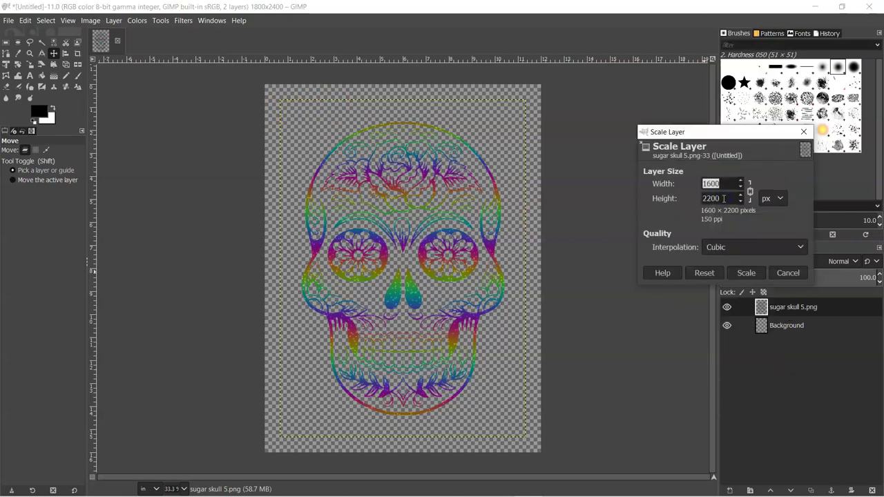
pyautogui.click(740, 181)
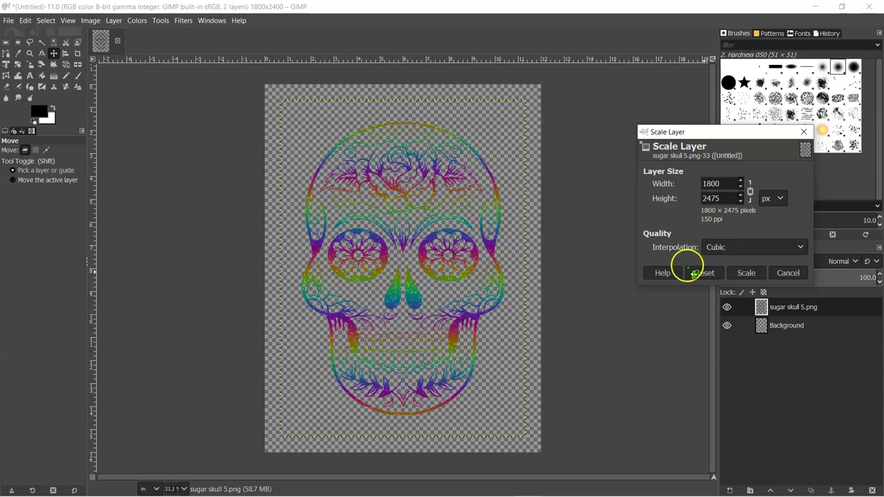
pyautogui.click(747, 273)
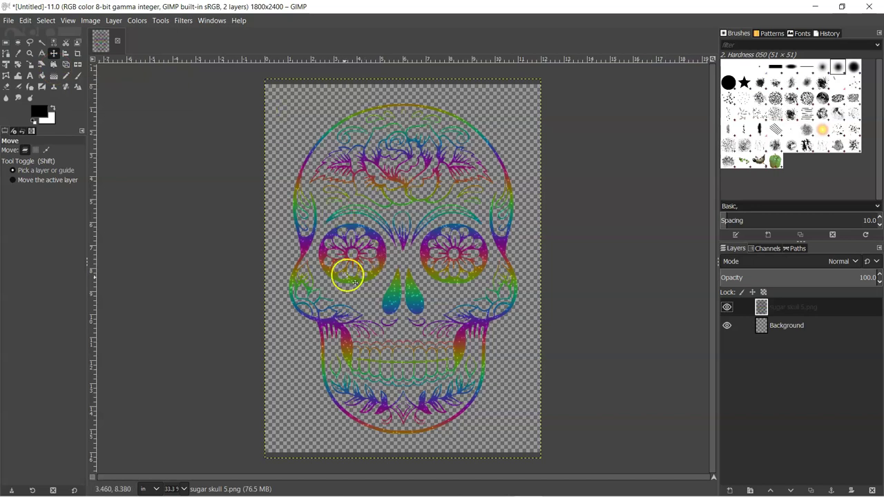
pyautogui.click(11, 21)
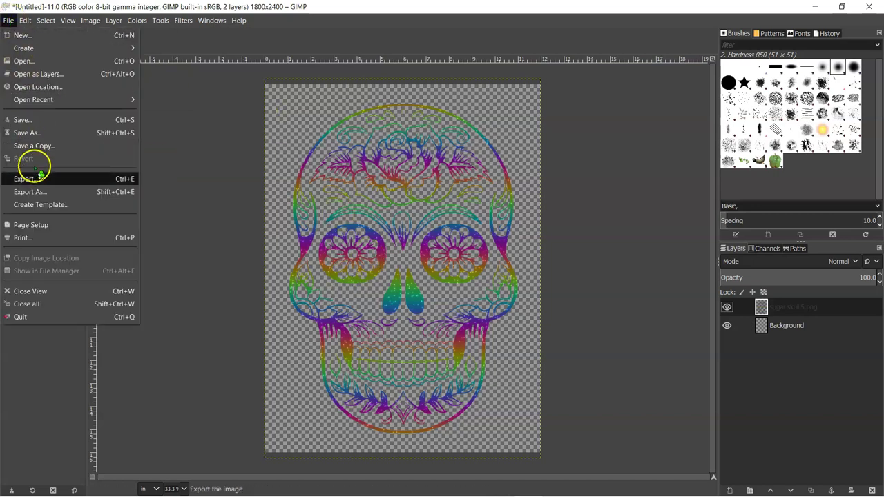
pyautogui.click(40, 199)
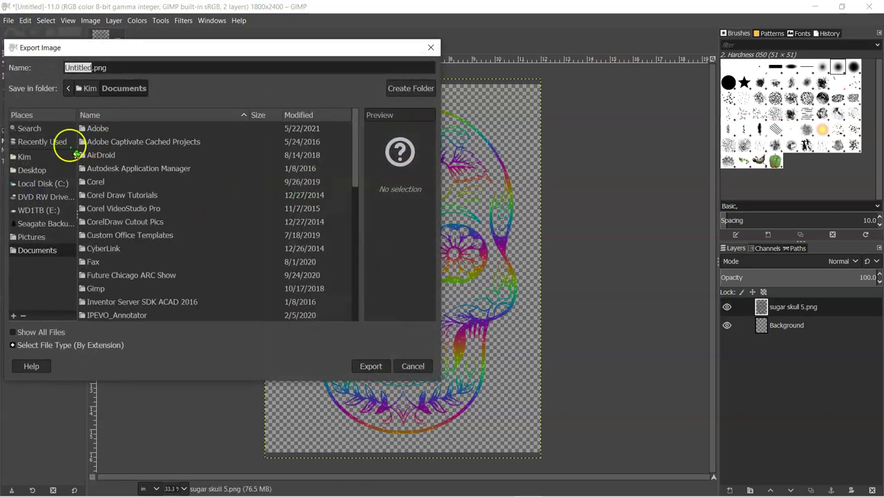
pyautogui.click(413, 366)
# Close the untitled image, discarding its changes
pyautogui.click(442, 243)
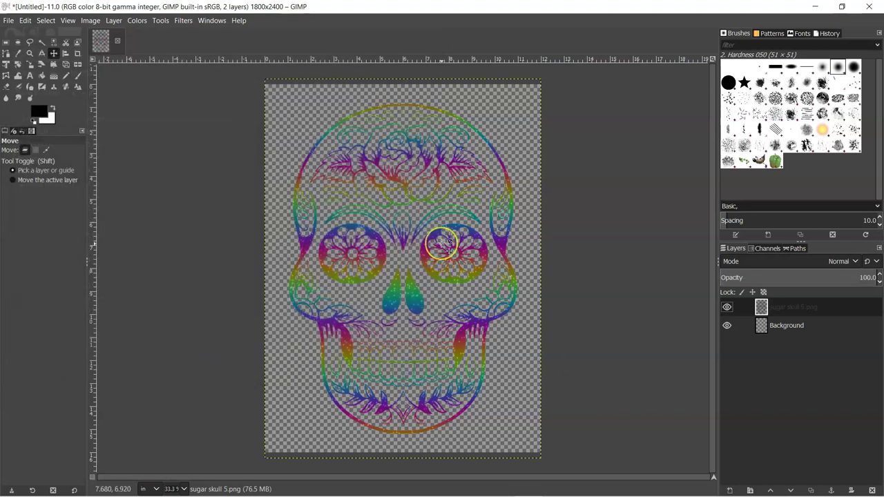
pyautogui.click(118, 43)
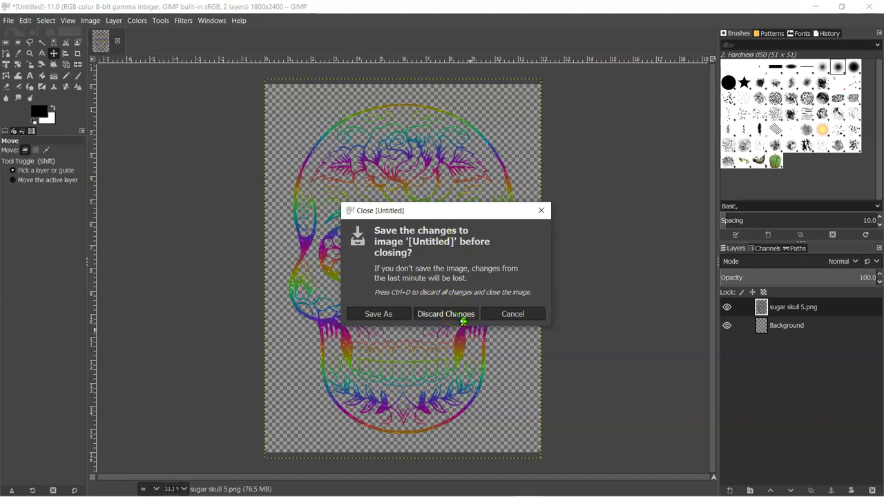
pyautogui.click(446, 314)
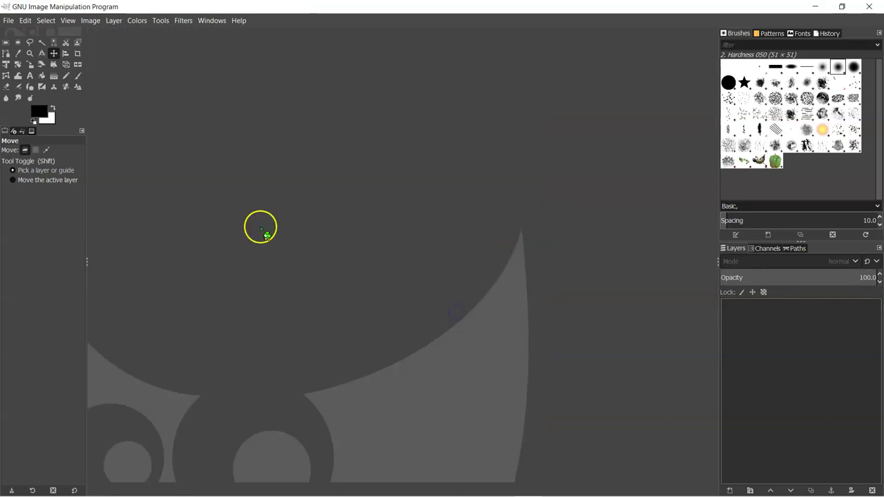
# Create a new transparent 10 × 10 in image at 300 ppi (3000 × 3000 px)
pyautogui.click(10, 23)
pyautogui.click(16, 35)
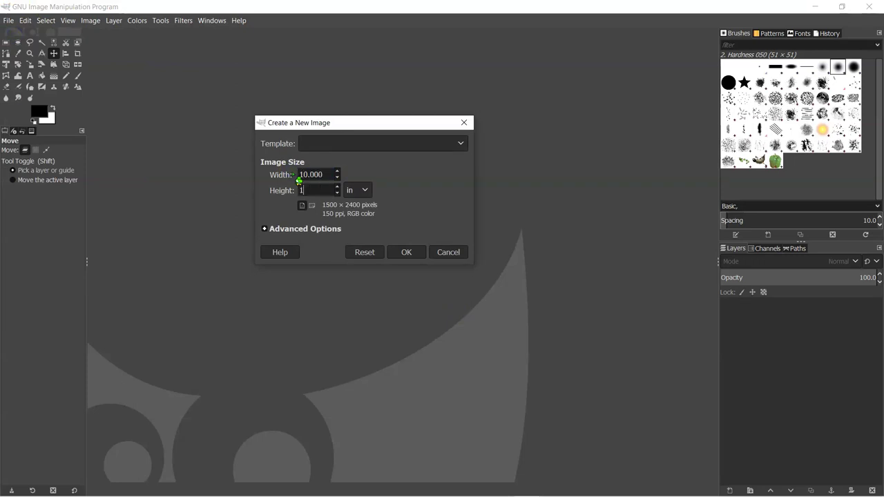
pyautogui.click(304, 229)
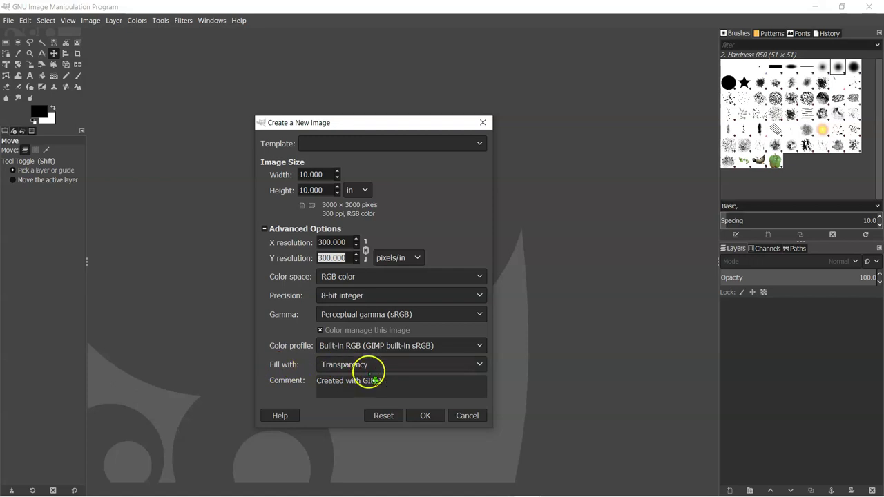
pyautogui.click(424, 415)
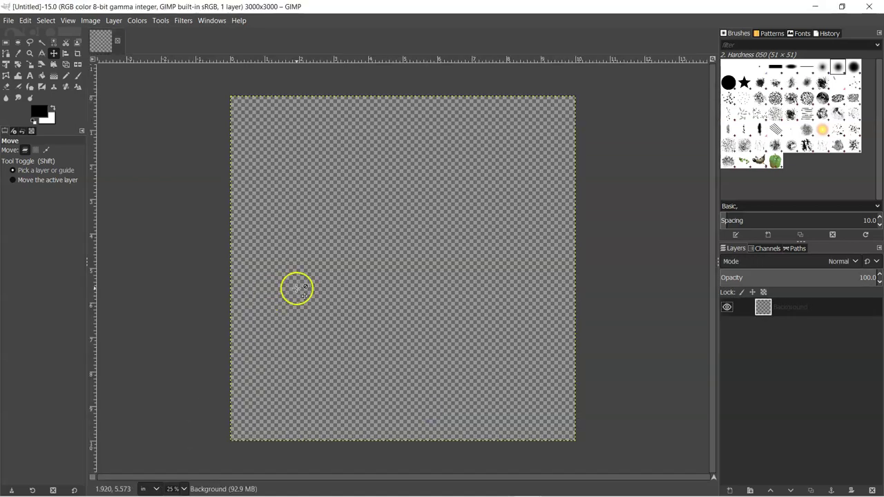
# Select the Align tool and add sugar skull 5.png as a layer
pyautogui.press('q')
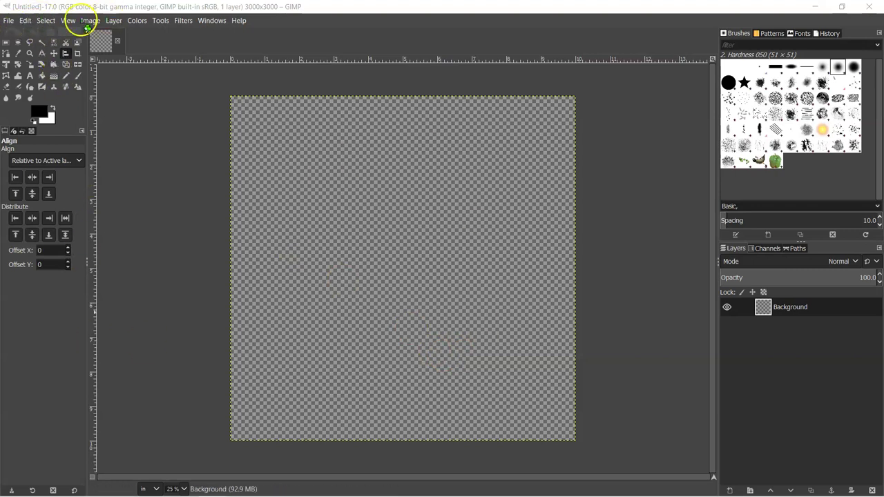
pyautogui.click(9, 20)
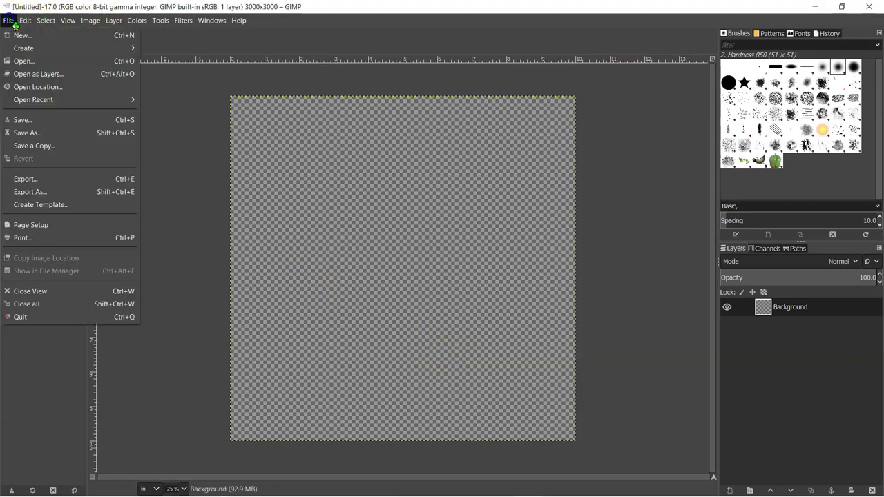
pyautogui.click(30, 74)
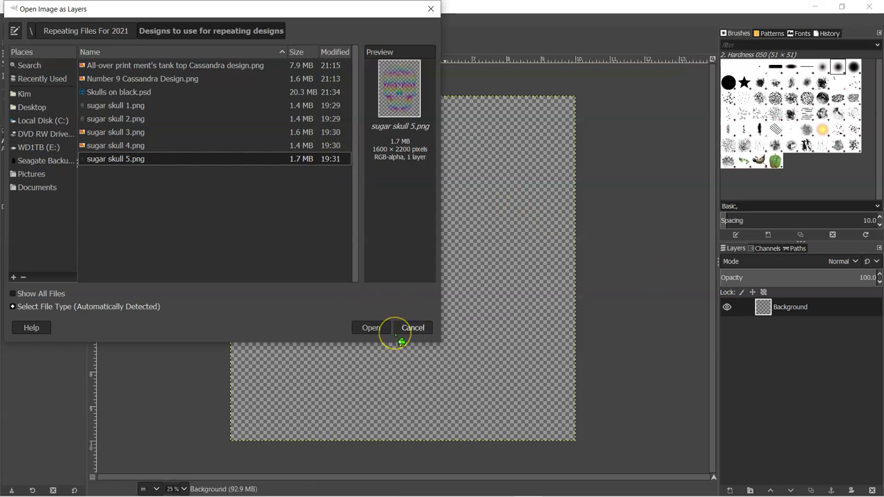
pyautogui.click(366, 329)
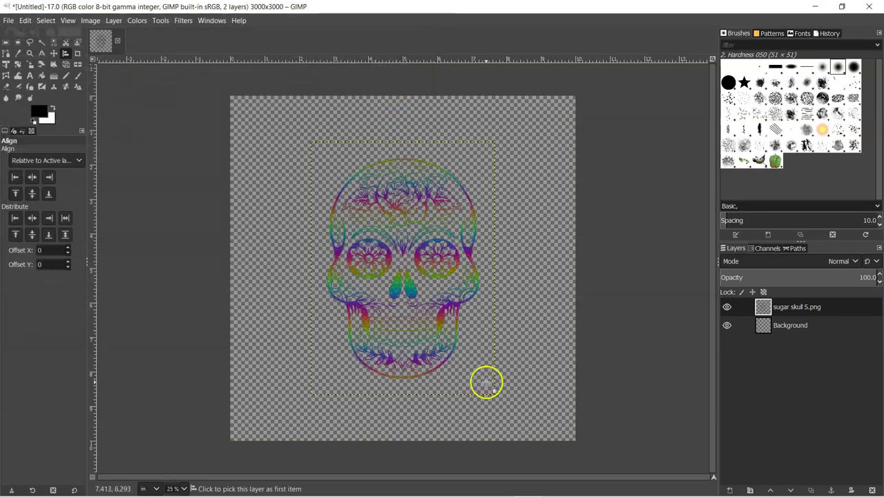
# Scale the sugar skull layer down to 800 × 1100 px
pyautogui.rightClick(806, 305)
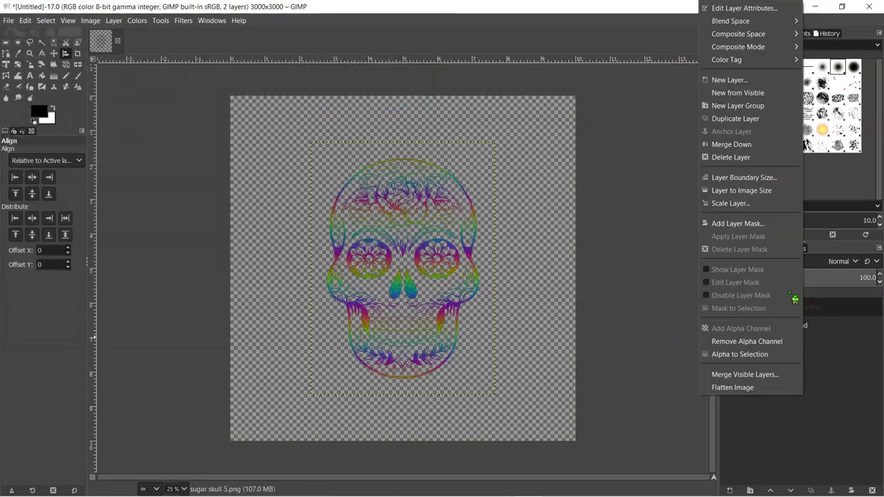
pyautogui.click(751, 205)
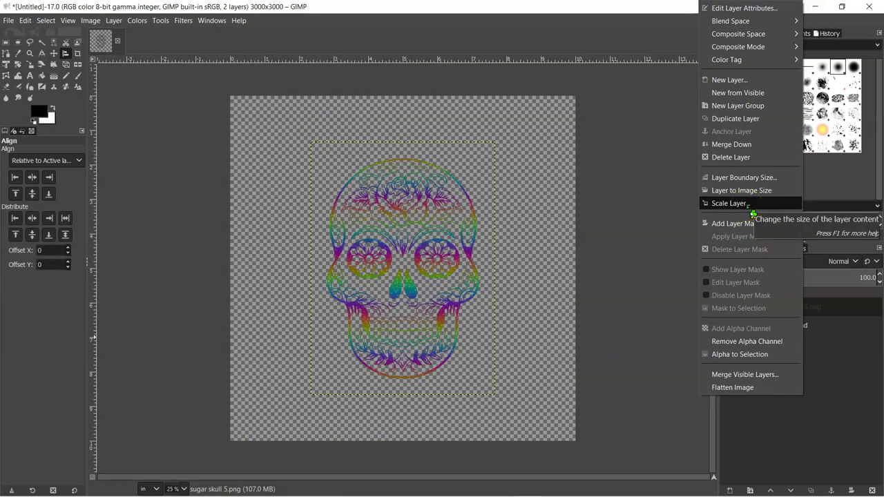
pyautogui.click(751, 206)
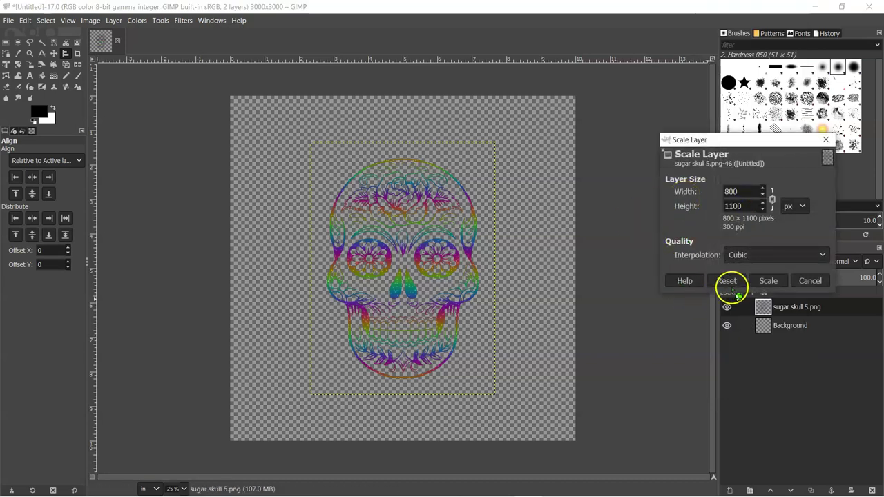
pyautogui.click(768, 281)
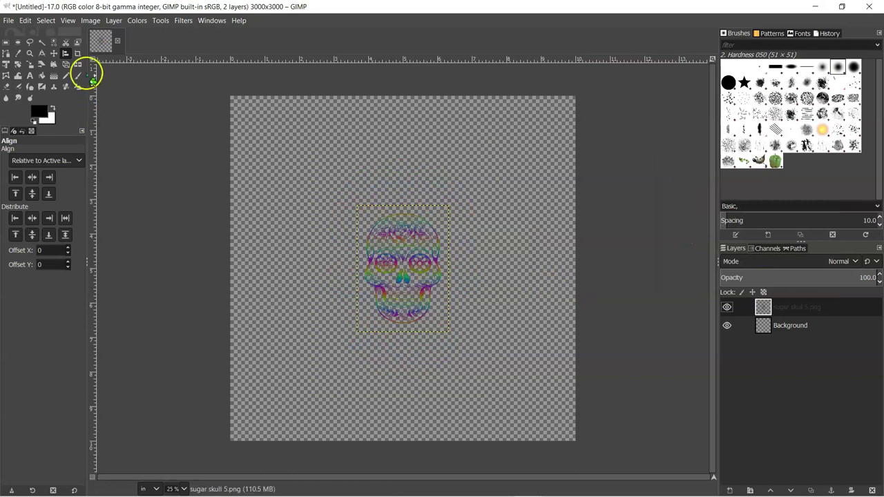
# Move the skull toward the canvas's upper left with the Move tool
pyautogui.click(53, 53)
pyautogui.click(417, 269)
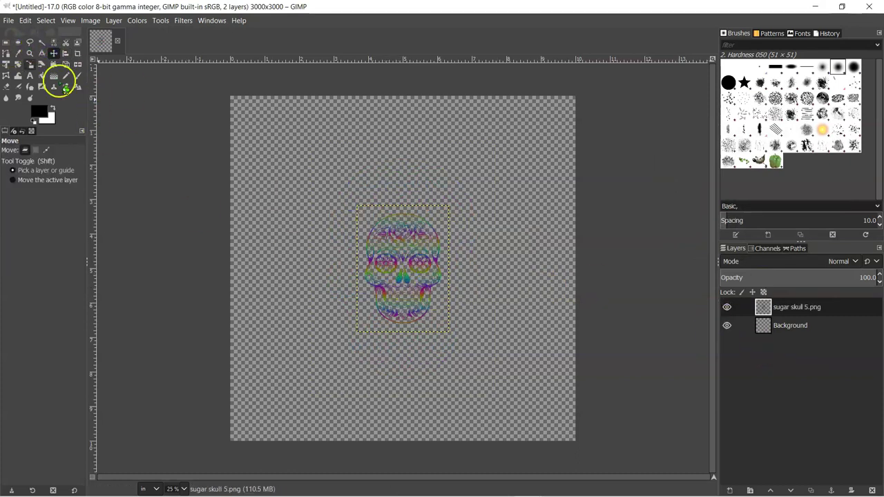
pyautogui.moveTo(401, 283); pyautogui.dragTo(329, 229)
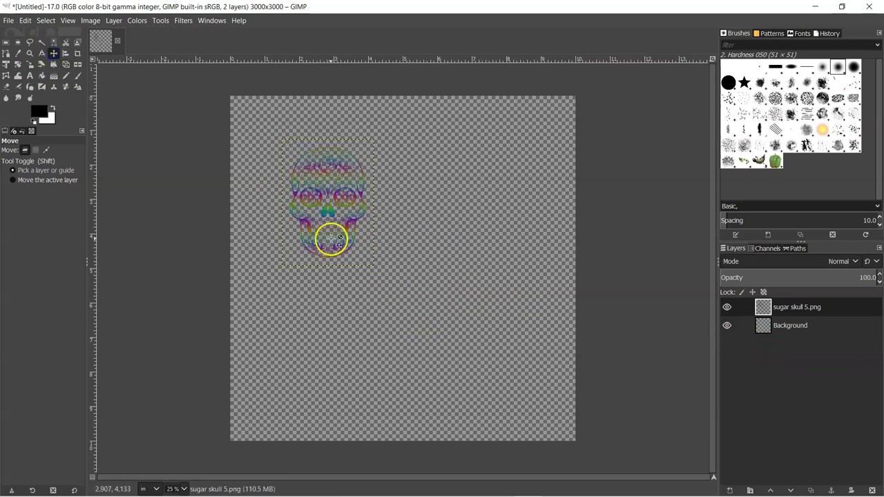
# Rotate the skull about 19° and commit the rotation
pyautogui.click(18, 65)
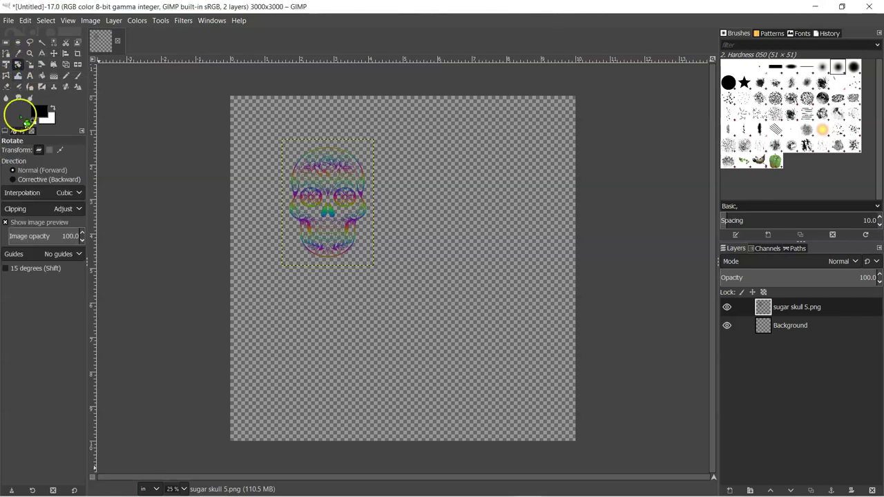
pyautogui.moveTo(376, 266); pyautogui.dragTo(353, 274)
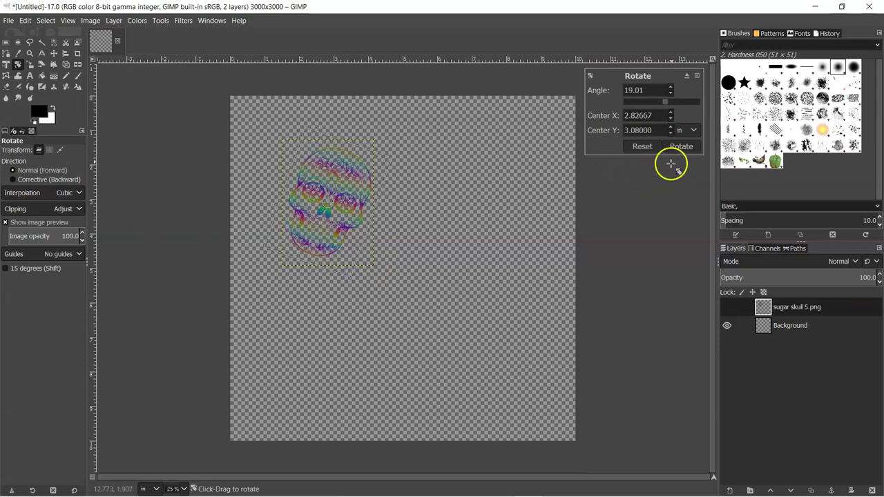
pyautogui.press('Return')
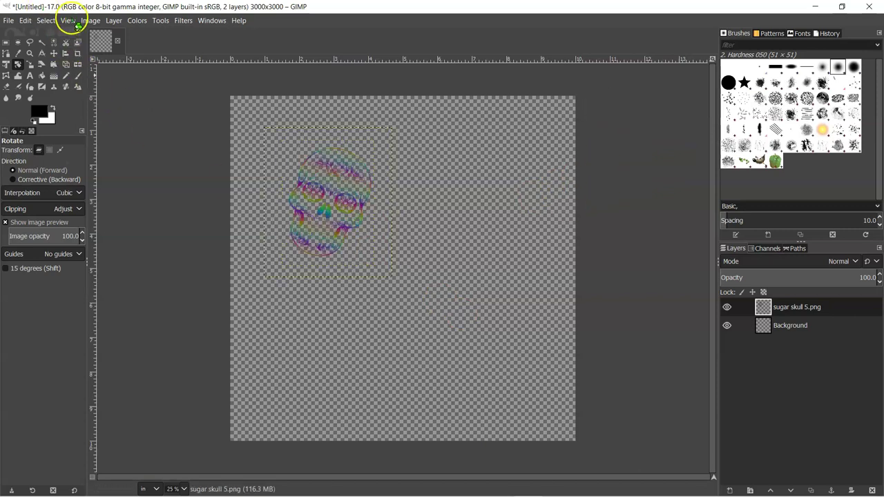
# Add sugar skull 1.png as a new layer and move it right of centre and lower
pyautogui.click(10, 21)
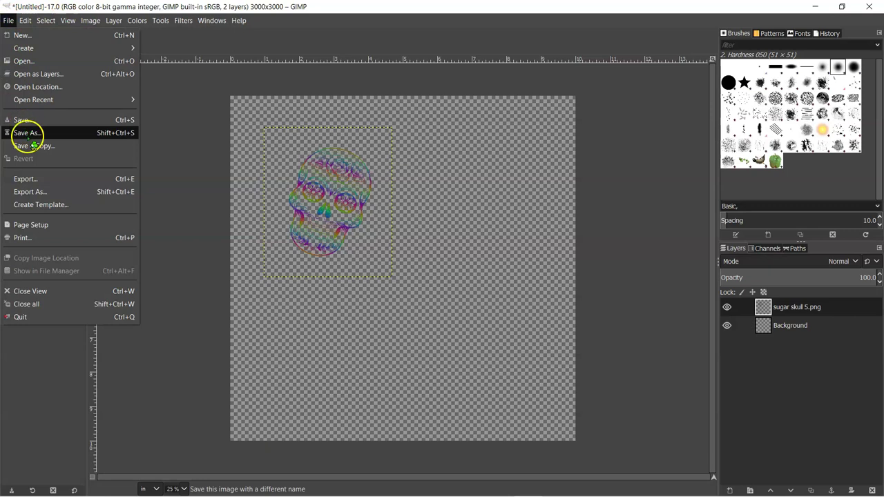
pyautogui.click(37, 75)
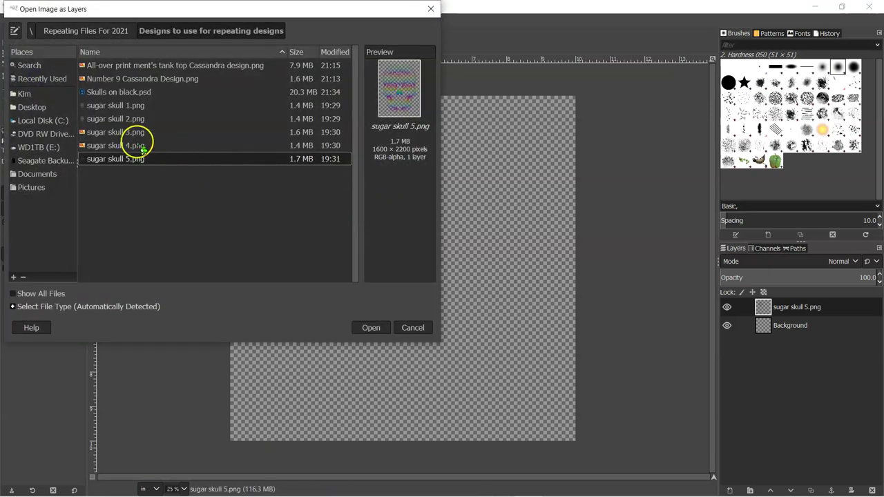
pyautogui.click(142, 105)
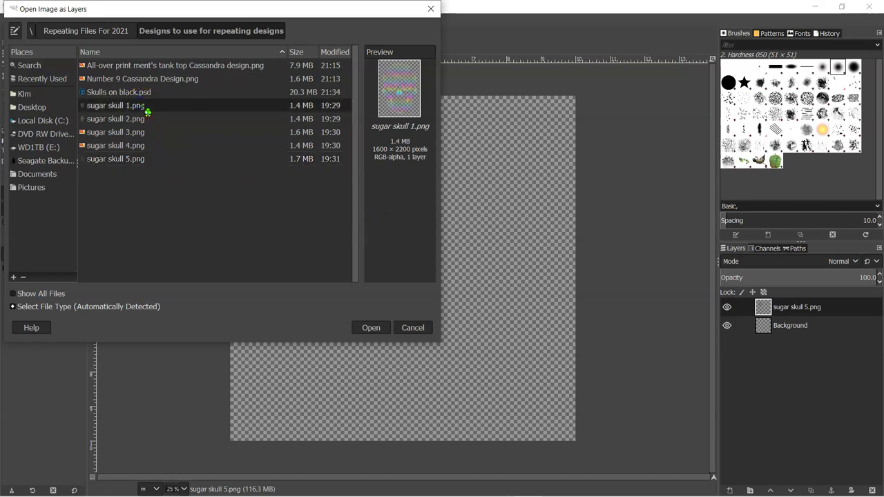
pyautogui.doubleClick(145, 105)
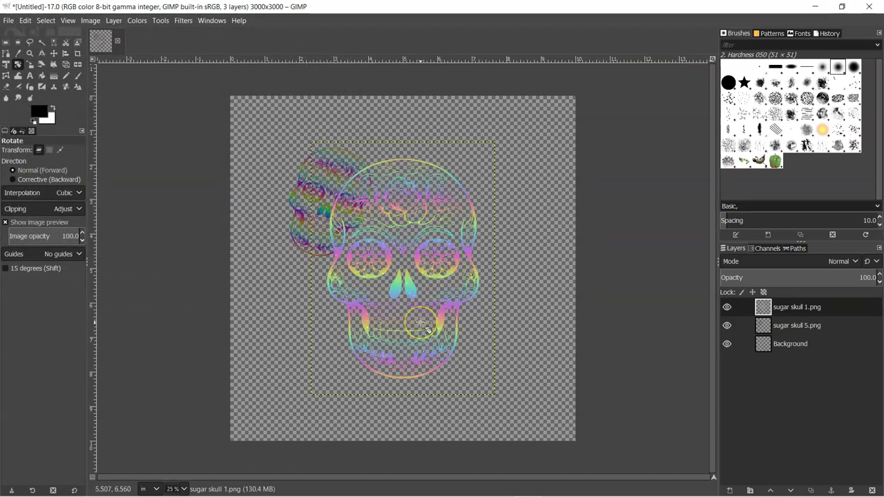
pyautogui.click(54, 54)
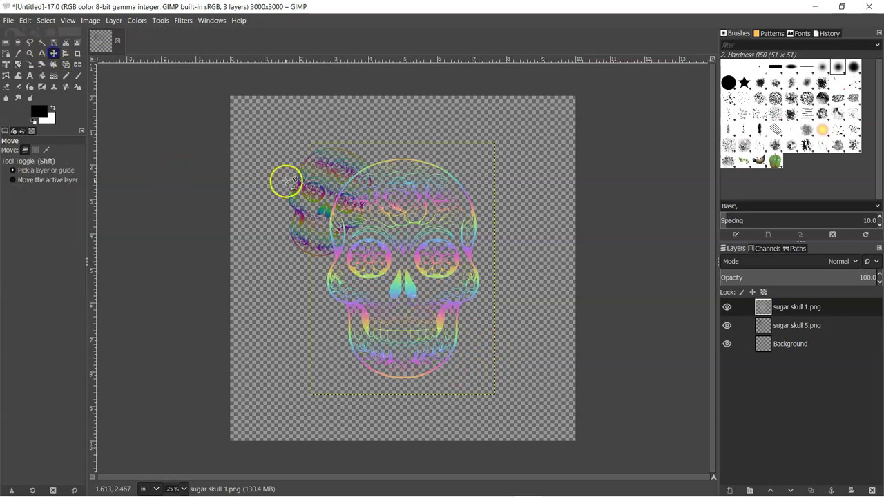
pyautogui.moveTo(423, 271); pyautogui.dragTo(493, 297)
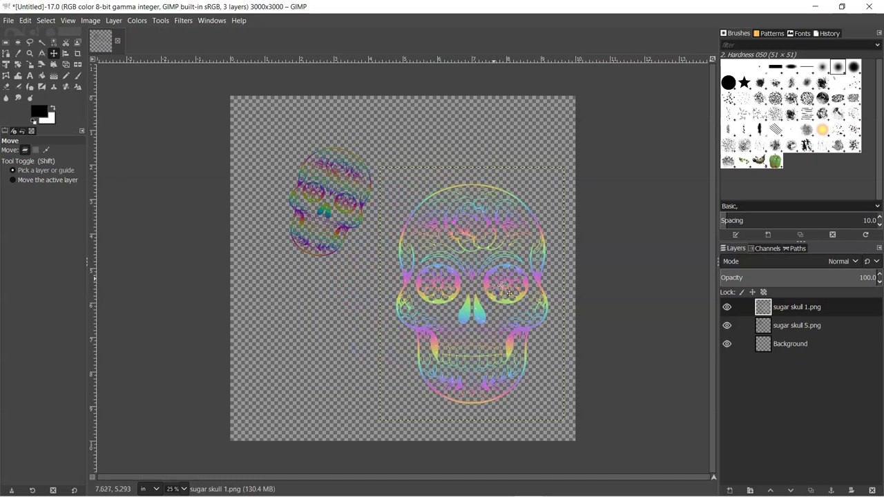
# Scale the sugar skull 1.png layer down to 1000 × 1375 px
pyautogui.rightClick(796, 306)
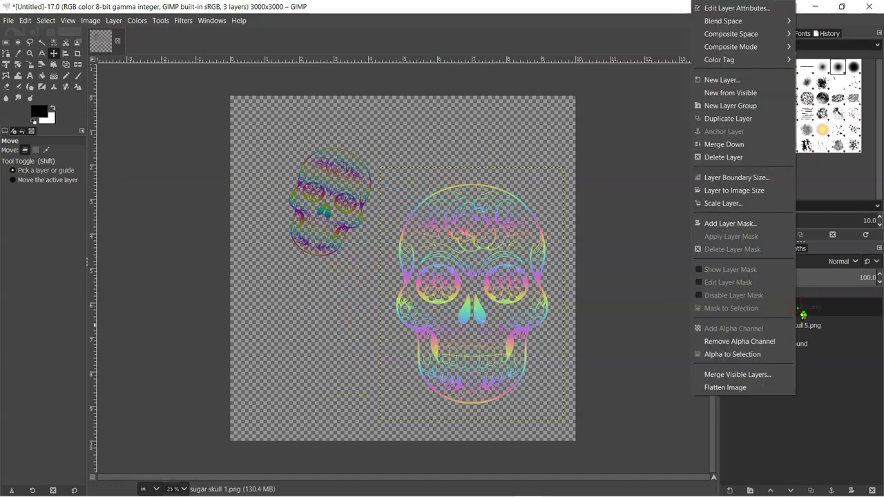
pyautogui.click(737, 203)
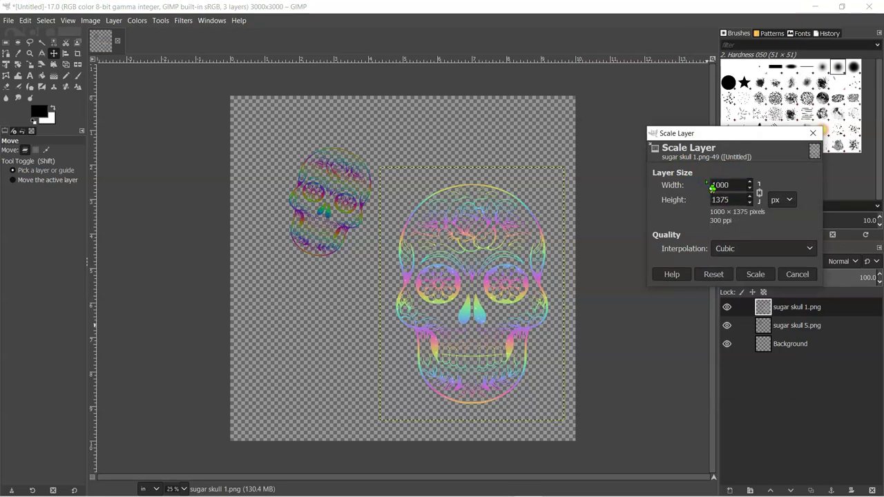
pyautogui.click(760, 274)
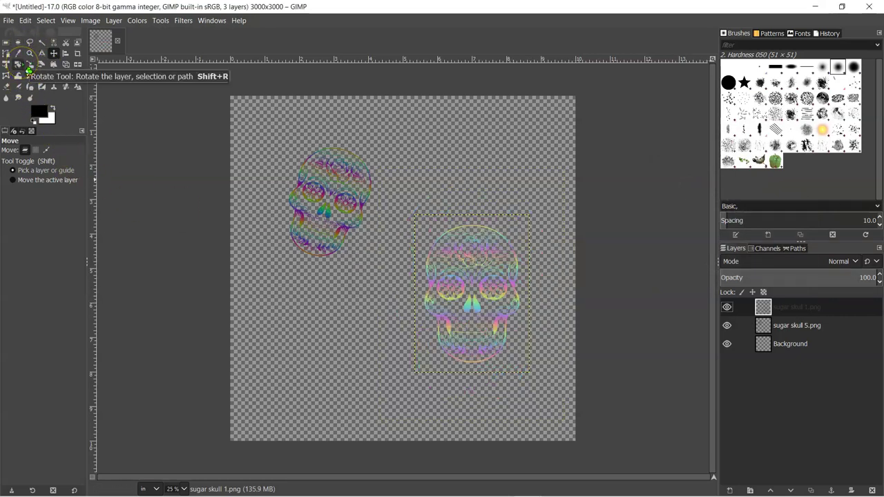
# Tilt the sugar skull 1.png layer and move it toward the lower right
pyautogui.click(18, 64)
pyautogui.moveTo(525, 366); pyautogui.dragTo(554, 357)
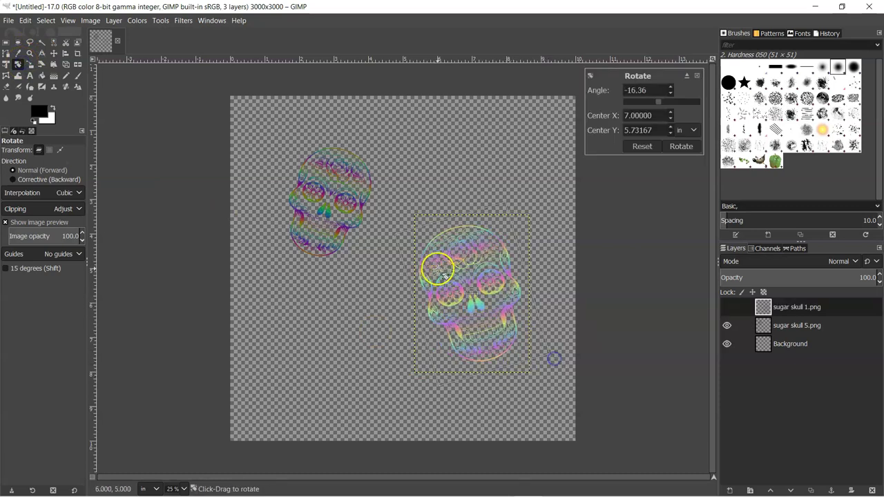
pyautogui.click(54, 53)
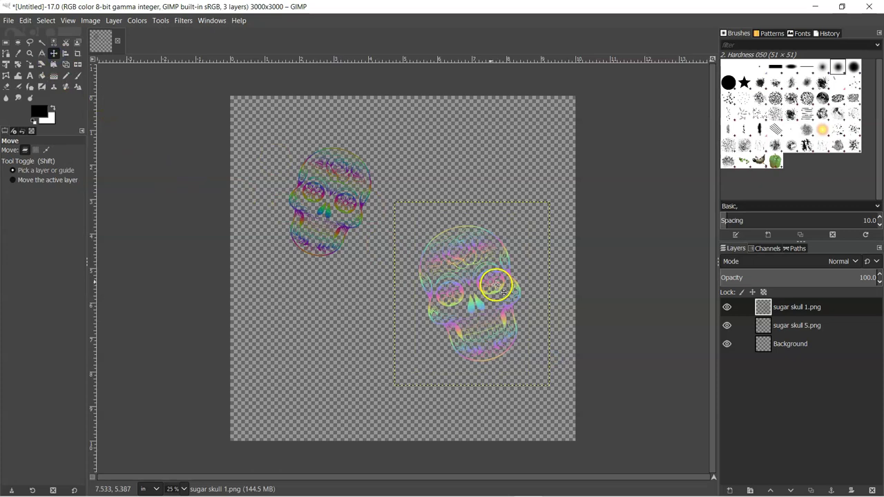
pyautogui.click(479, 270)
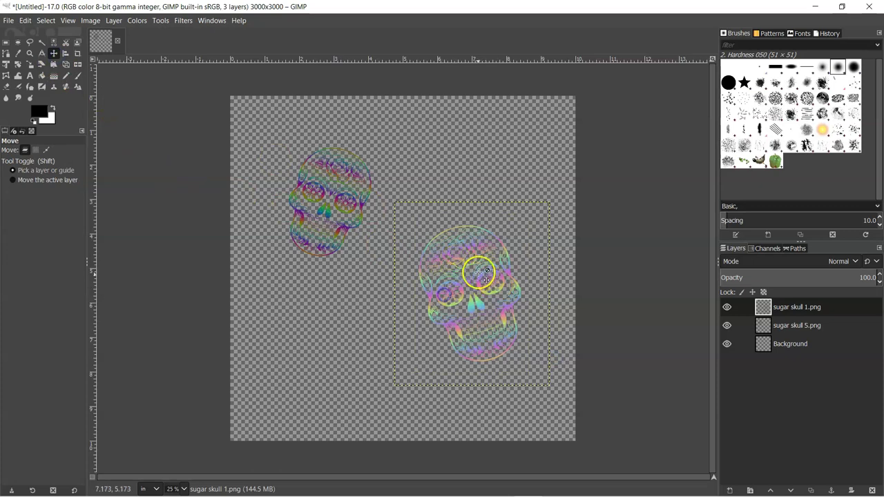
pyautogui.moveTo(463, 297); pyautogui.dragTo(458, 348)
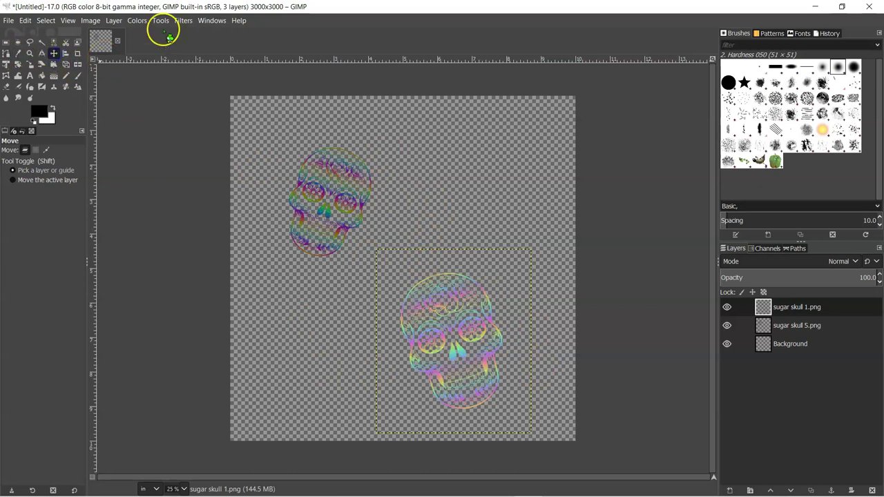
pyautogui.click(114, 21)
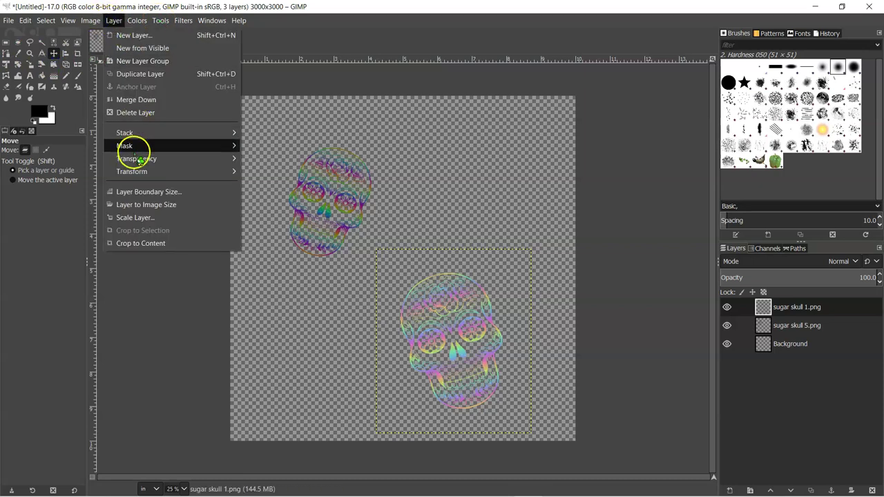
pyautogui.moveTo(128, 172)
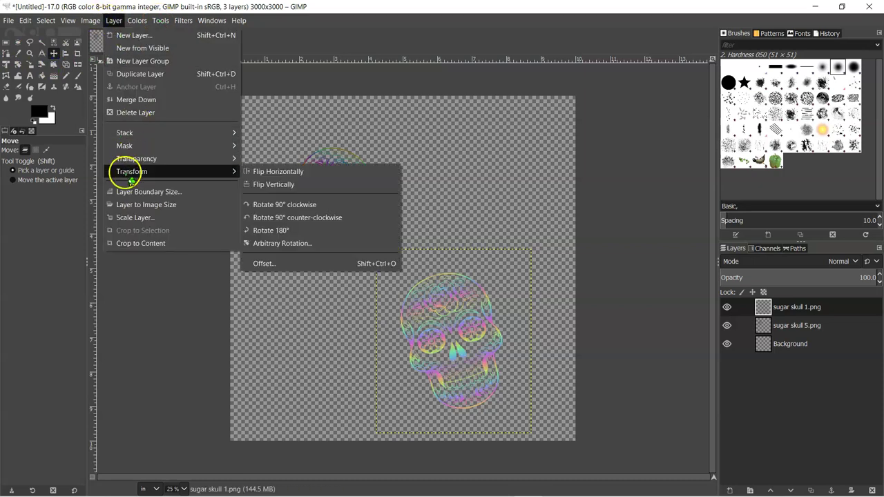
pyautogui.click(314, 263)
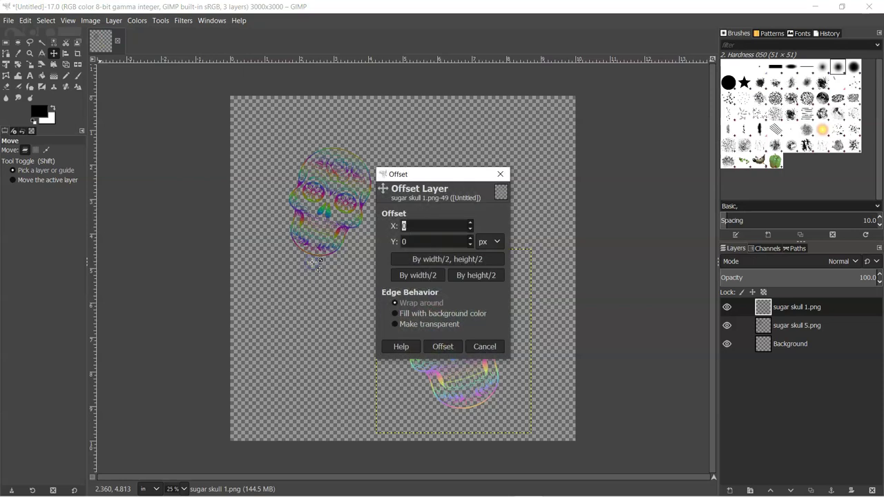
pyautogui.click(467, 261)
pyautogui.click(441, 346)
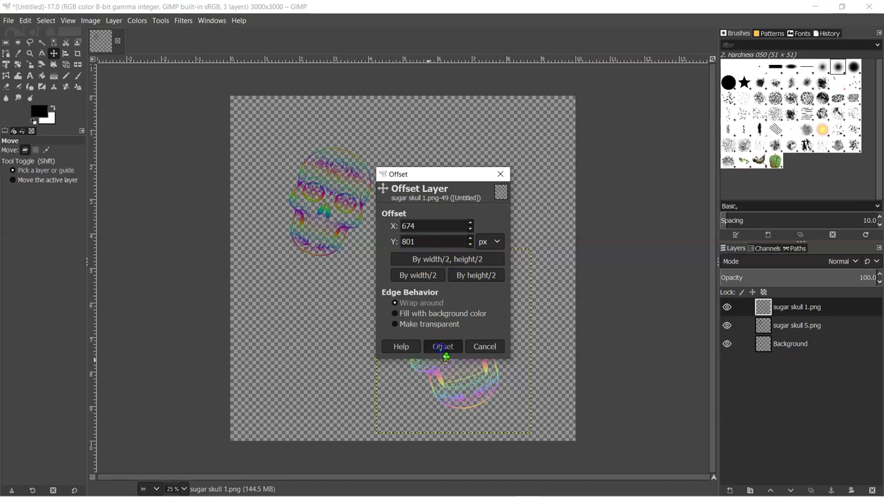
pyautogui.click(434, 340)
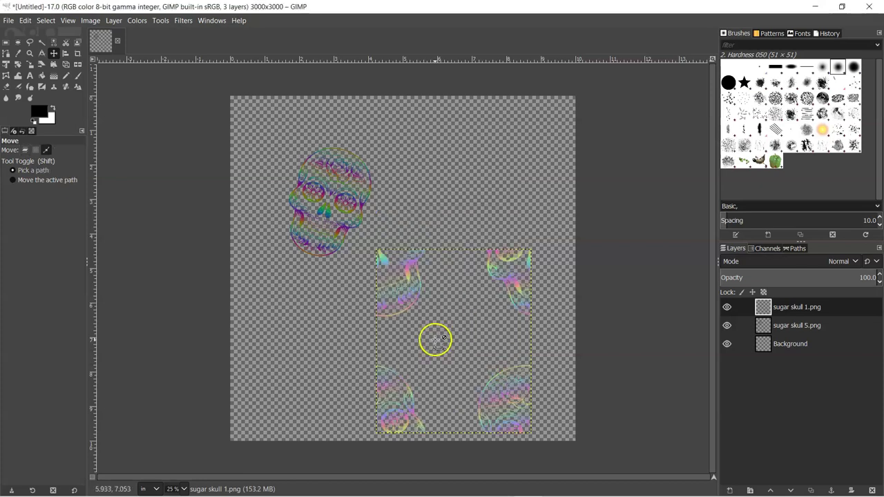
pyautogui.hotkey('ctrl', 'z')
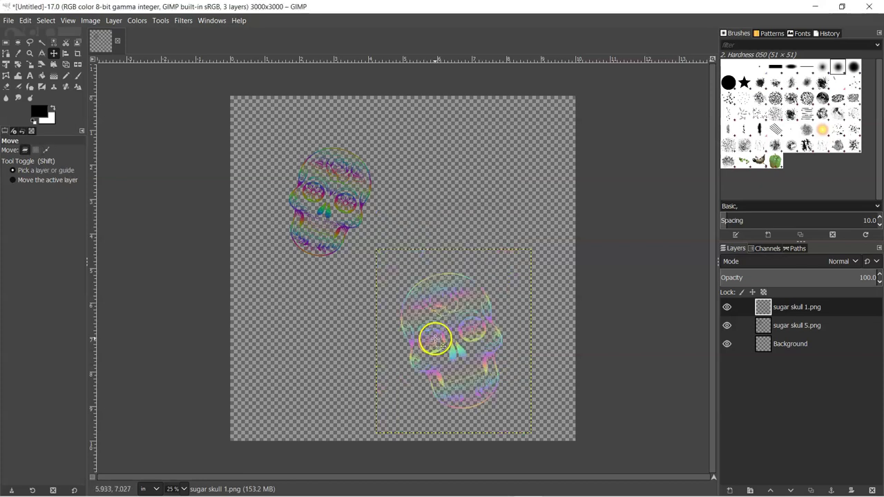
pyautogui.click(794, 328)
# Merge sugar skull 5.png, then sugar skull 1.png, down into the Background
pyautogui.rightClick(793, 326)
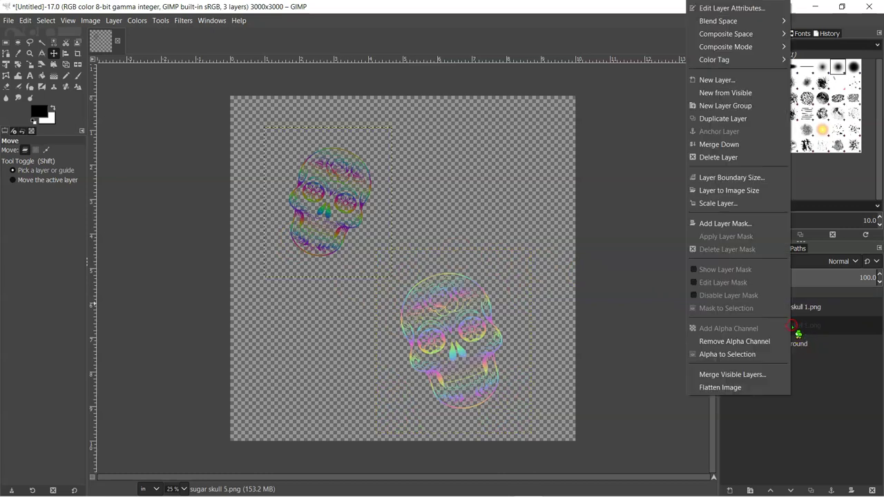
pyautogui.click(737, 145)
pyautogui.rightClick(792, 308)
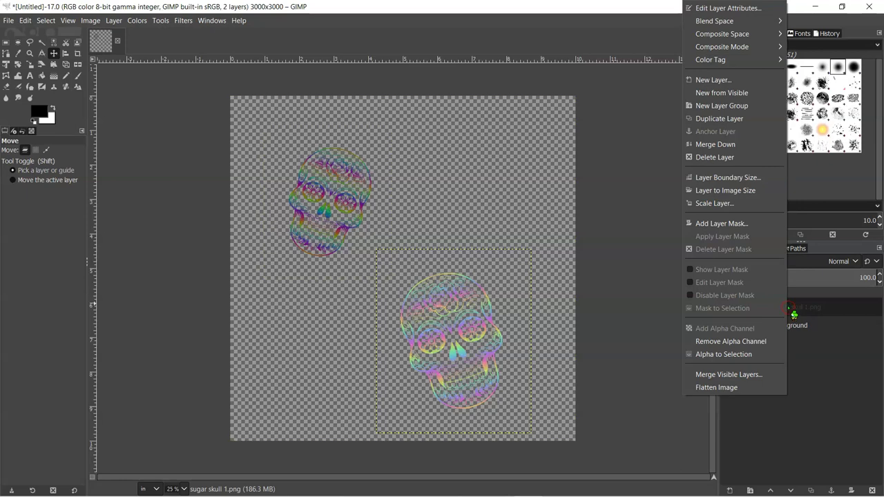
pyautogui.click(730, 144)
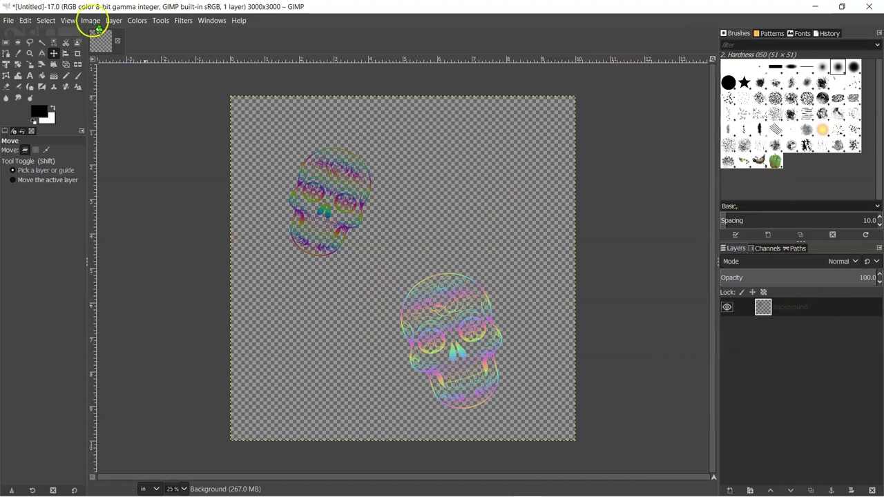
# Offset the merged skull layer by half its width and height (1500 px) with wrap-around
pyautogui.click(114, 23)
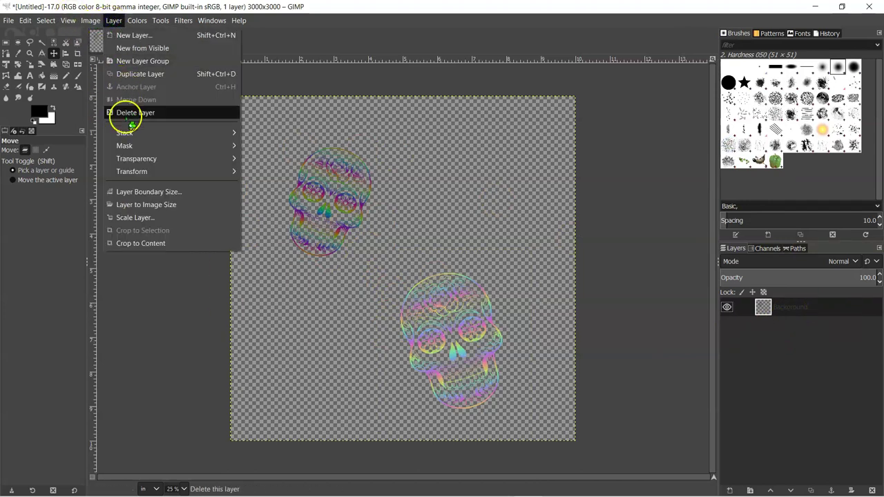
pyautogui.moveTo(163, 173)
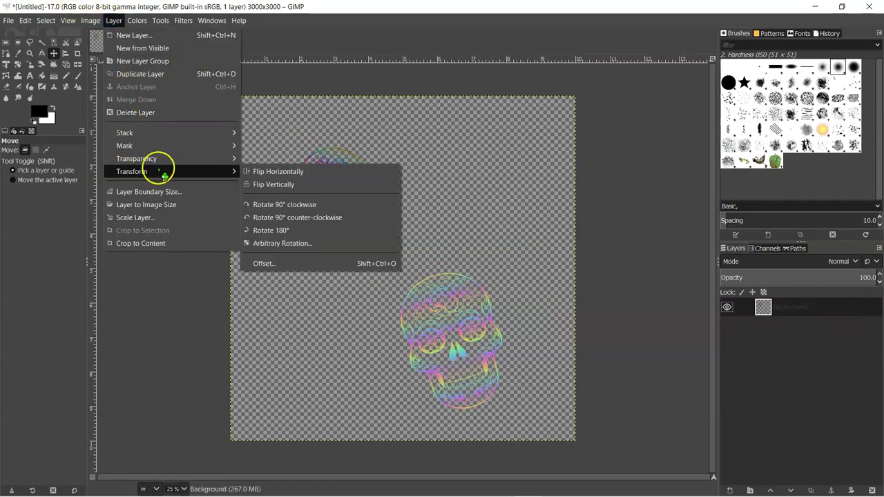
pyautogui.click(302, 264)
pyautogui.click(428, 261)
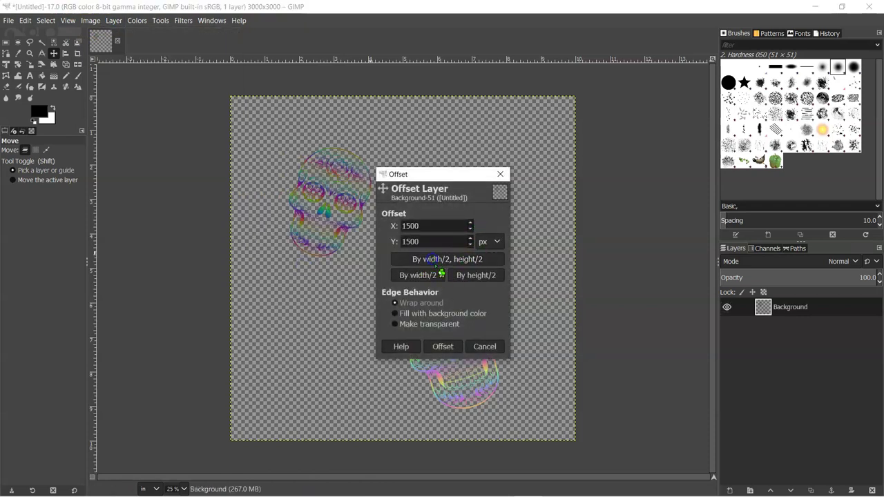
pyautogui.click(440, 346)
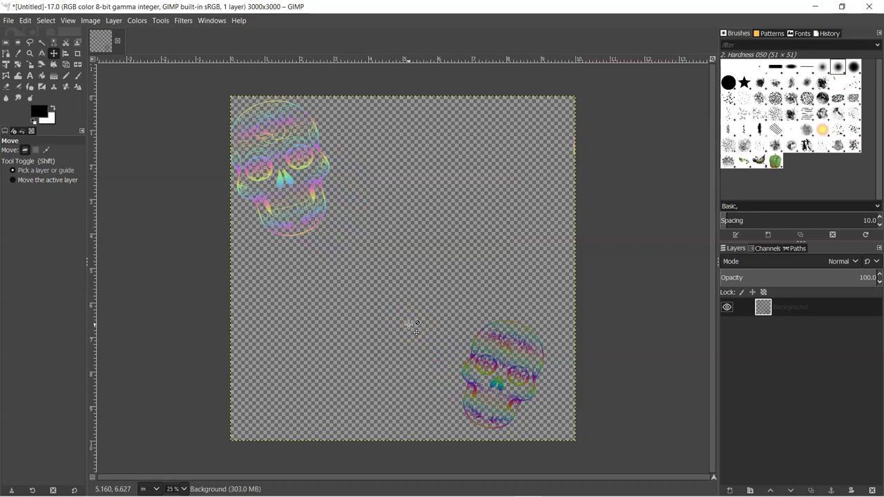
# Close the skull image, discarding changes
pyautogui.moveTo(413, 326); pyautogui.dragTo(119, 45)
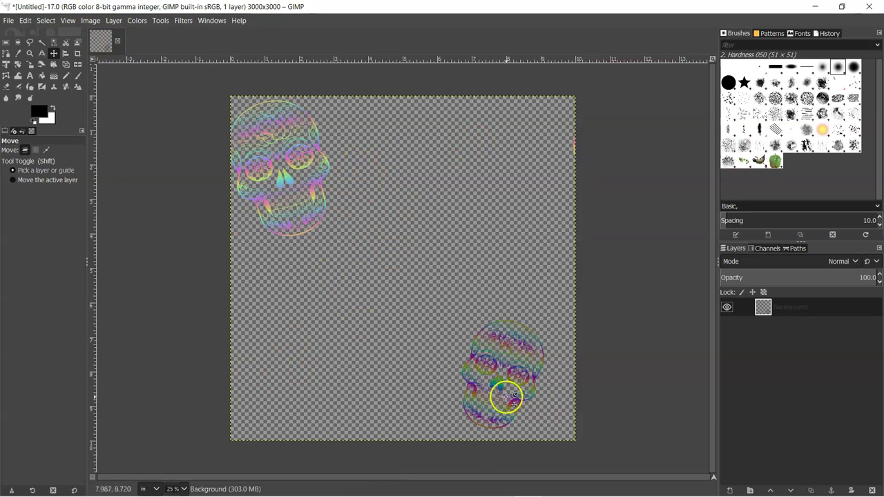
pyautogui.moveTo(516, 373); pyautogui.dragTo(452, 318)
pyautogui.click(452, 318)
# Create a new 3000 × 3000 px transparent image
pyautogui.click(11, 20)
pyautogui.click(20, 34)
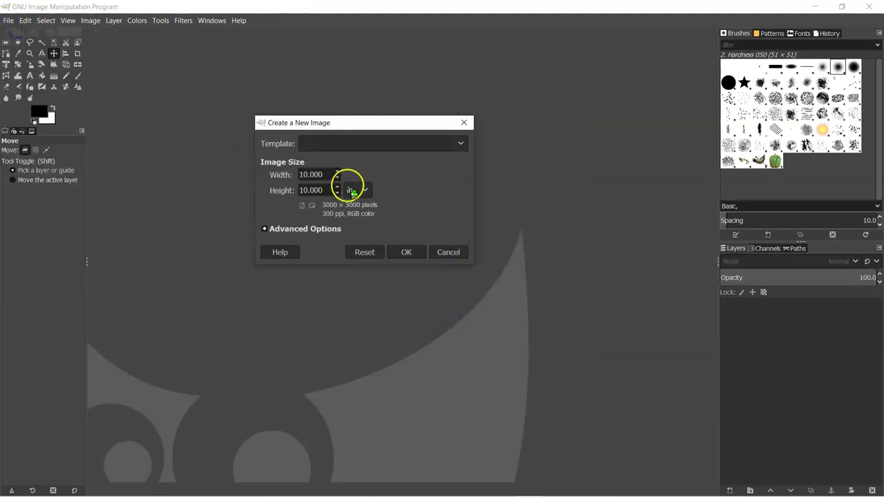
pyautogui.click(408, 253)
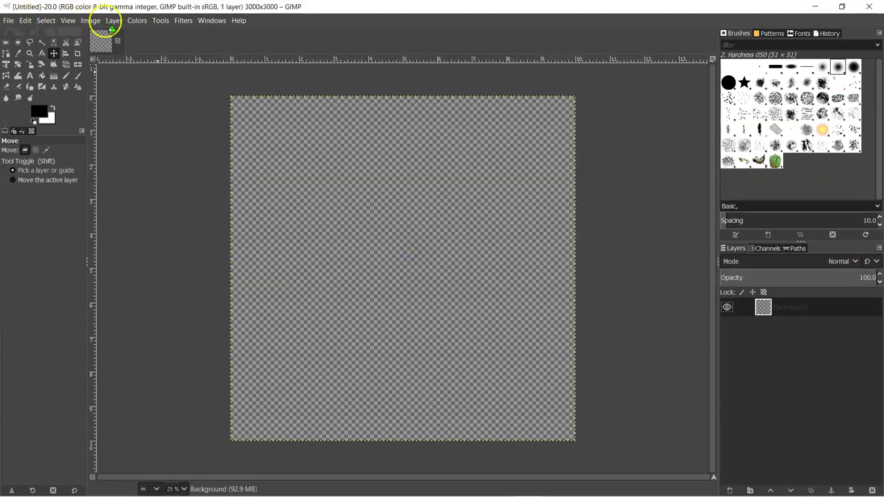
# Open sugar skull 5.png as a layer in the new image
pyautogui.click(11, 20)
pyautogui.click(29, 74)
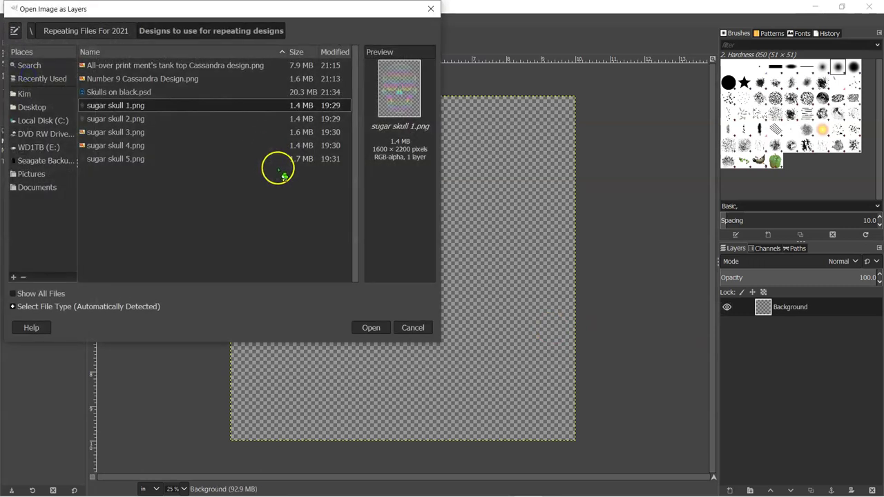
pyautogui.click(143, 158)
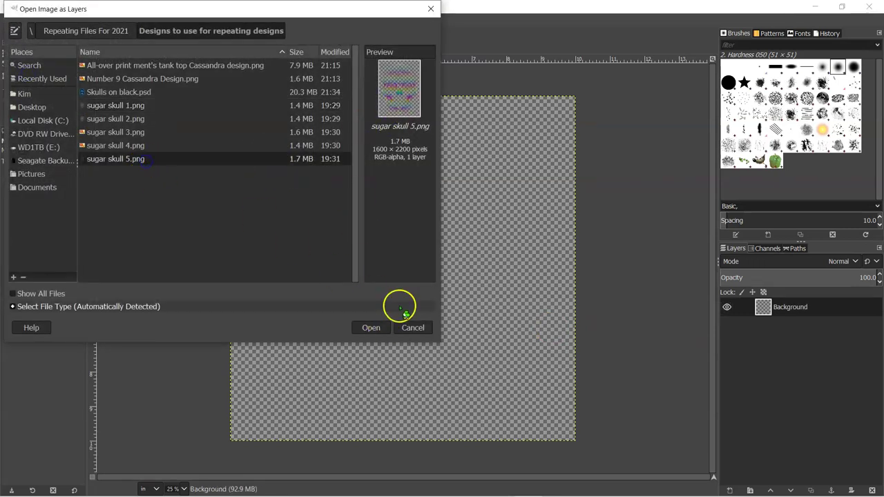
pyautogui.click(380, 332)
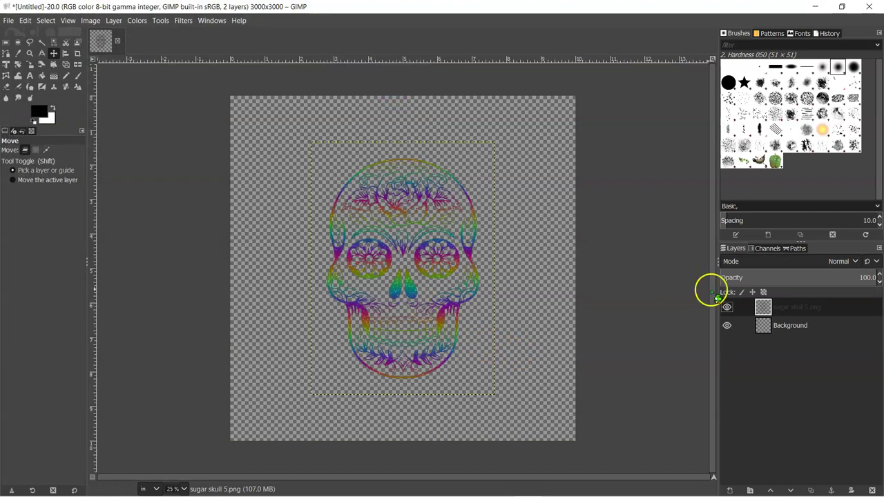
# Merge sugar skull 5.png into the Background, then duplicate it as Background copy
pyautogui.rightClick(773, 308)
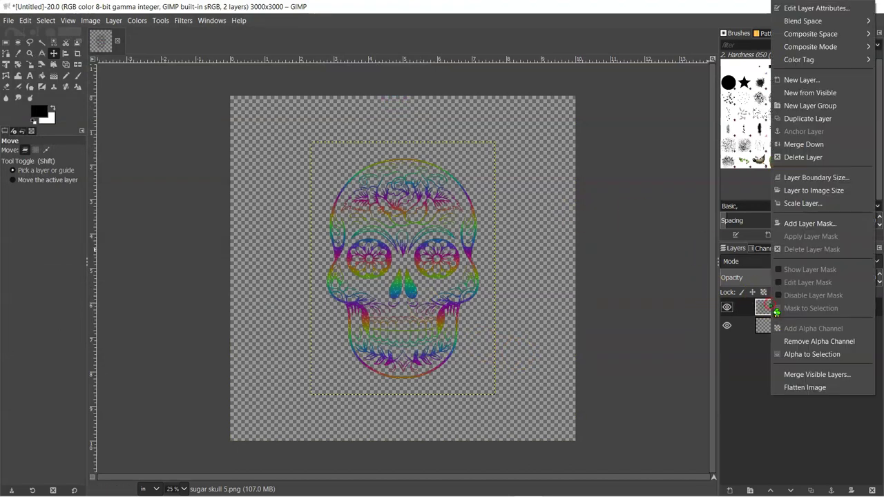
pyautogui.click(803, 145)
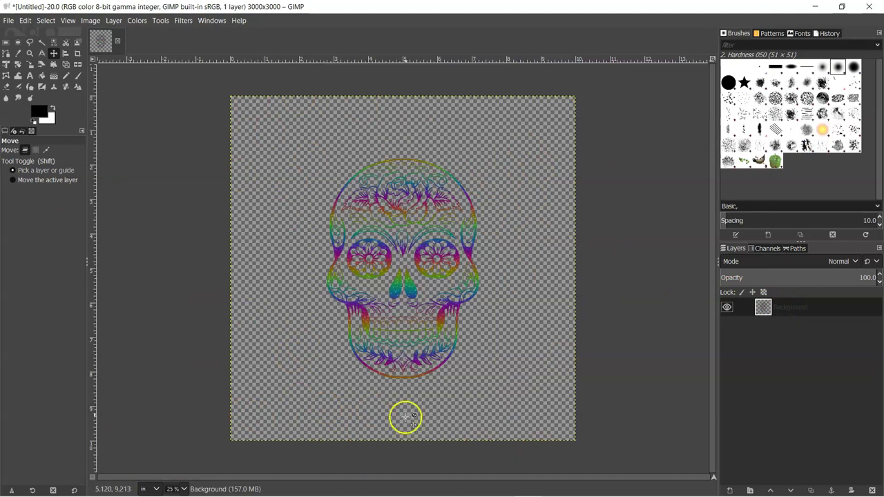
pyautogui.rightClick(768, 312)
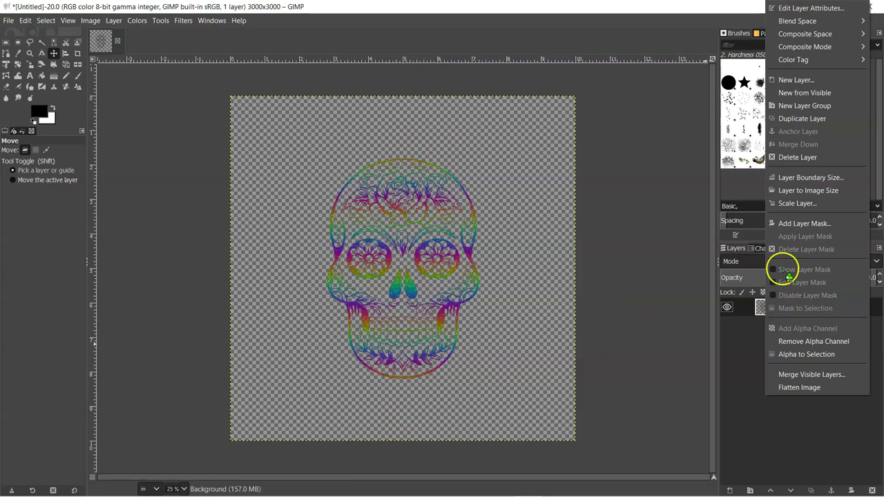
pyautogui.click(803, 119)
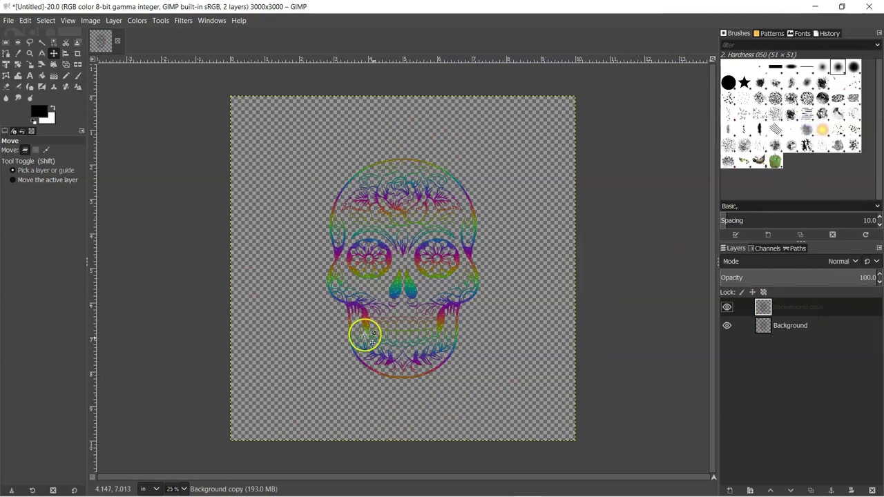
pyautogui.click(117, 25)
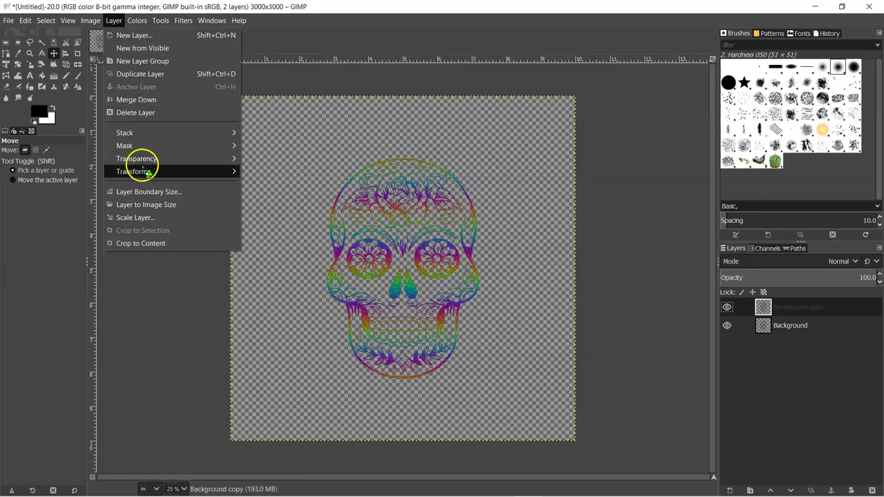
# Offset the Background copy layer by 1500 px each way with wrap-around
pyautogui.moveTo(142, 171)
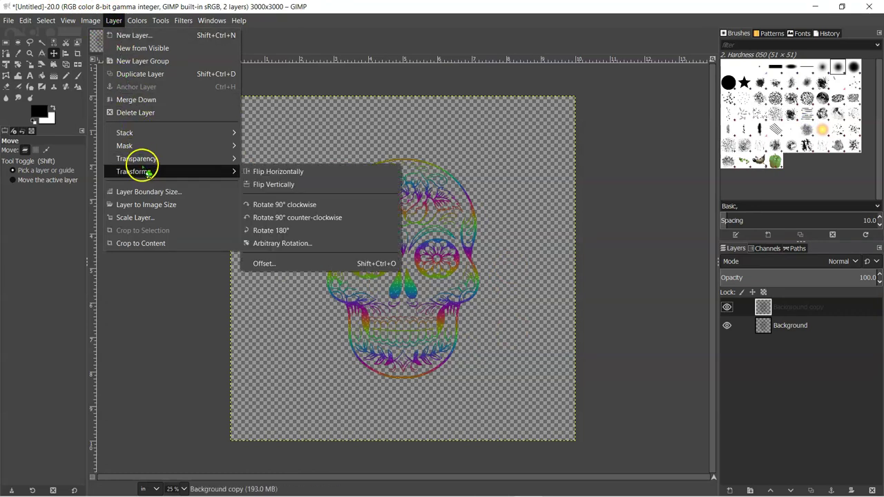
pyautogui.click(284, 264)
pyautogui.click(435, 258)
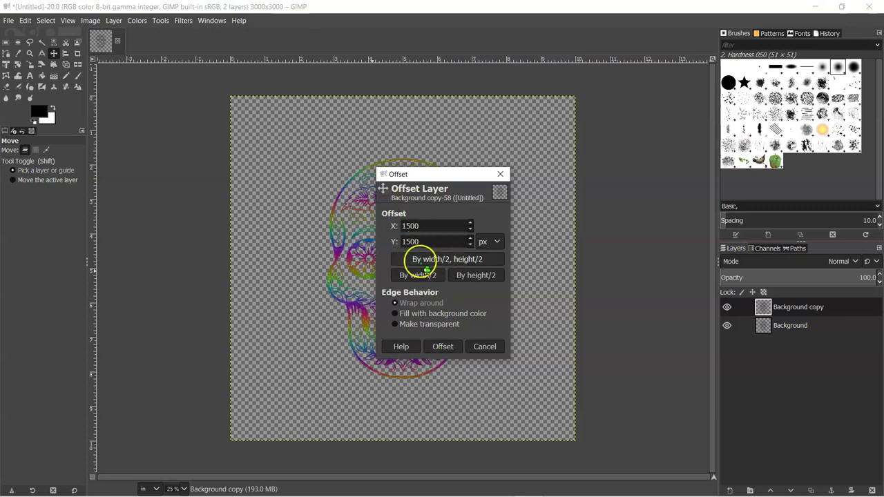
pyautogui.click(442, 346)
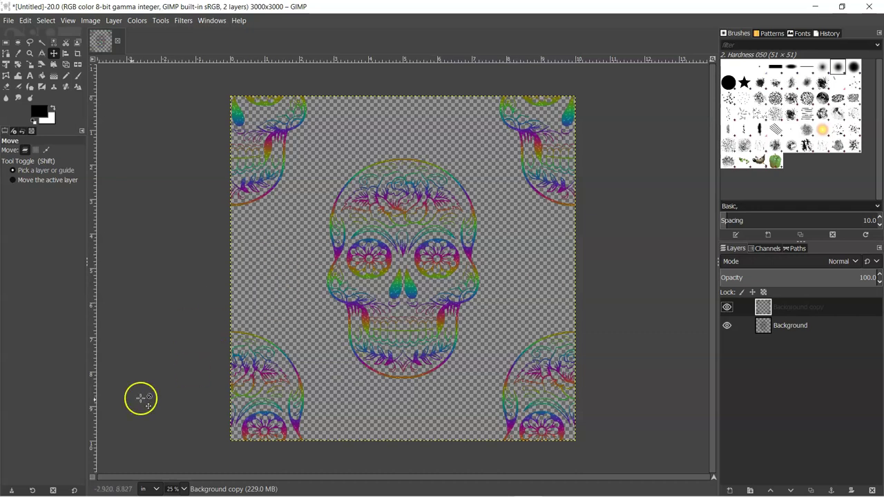
pyautogui.click(18, 475)
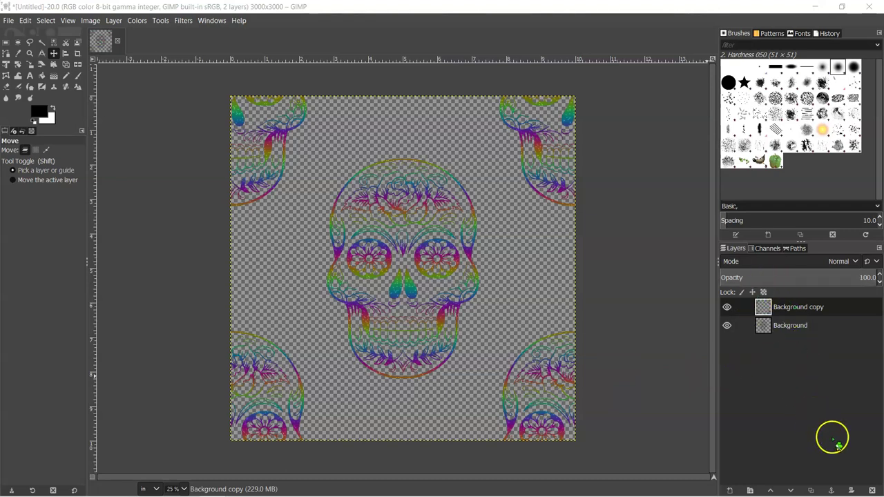
pyautogui.click(10, 20)
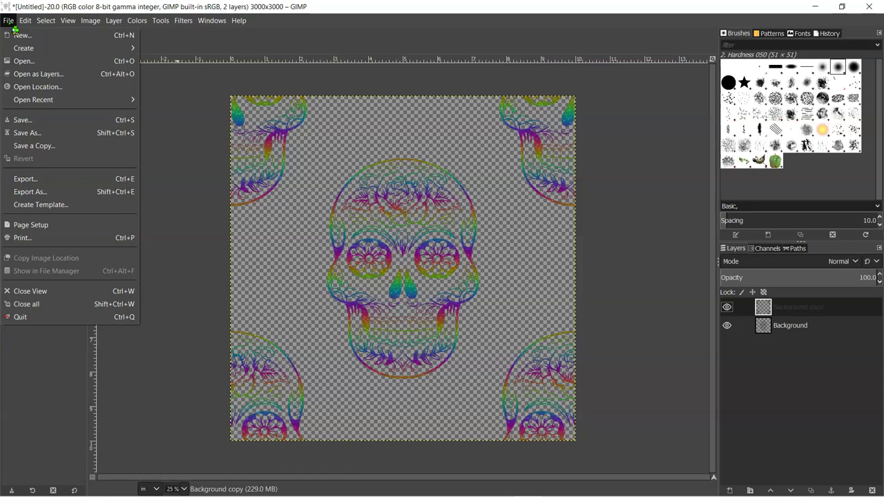
# Open galaxy image 3.jpg and scale its layer to 10 × 10 in (3000 × 3000 px)
pyautogui.click(21, 61)
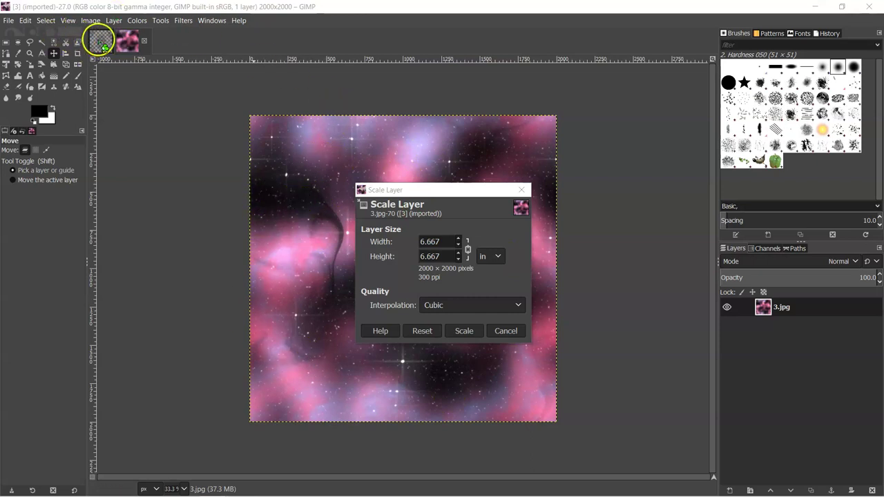
pyautogui.moveTo(447, 242); pyautogui.dragTo(415, 242)
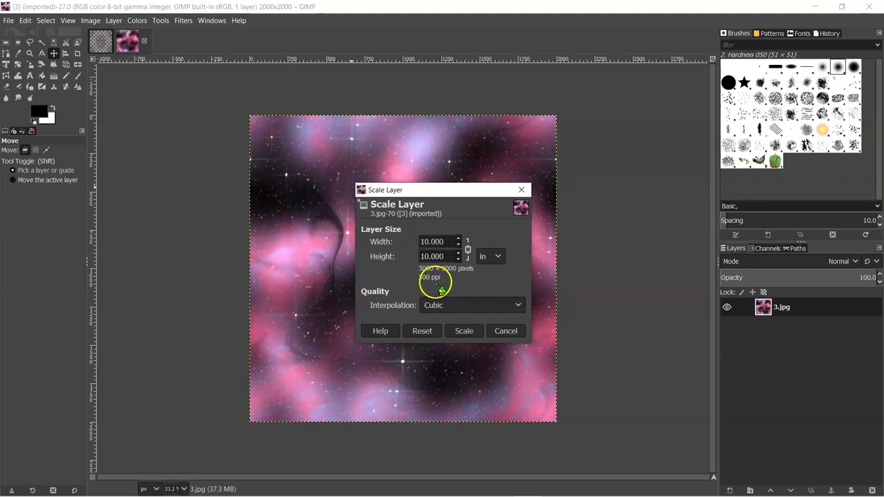
pyautogui.click(461, 331)
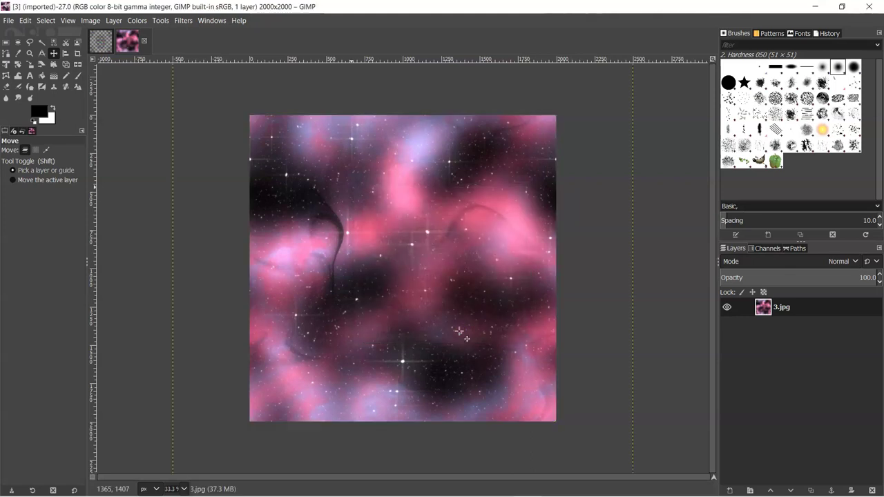
# Copy the scaled galaxy picture and return to the skull tile image
pyautogui.rightClick(414, 297)
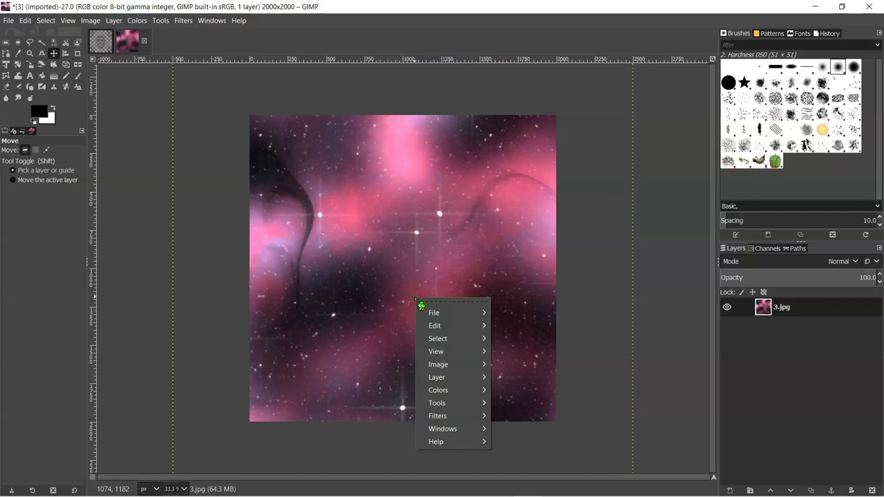
pyautogui.click(367, 273)
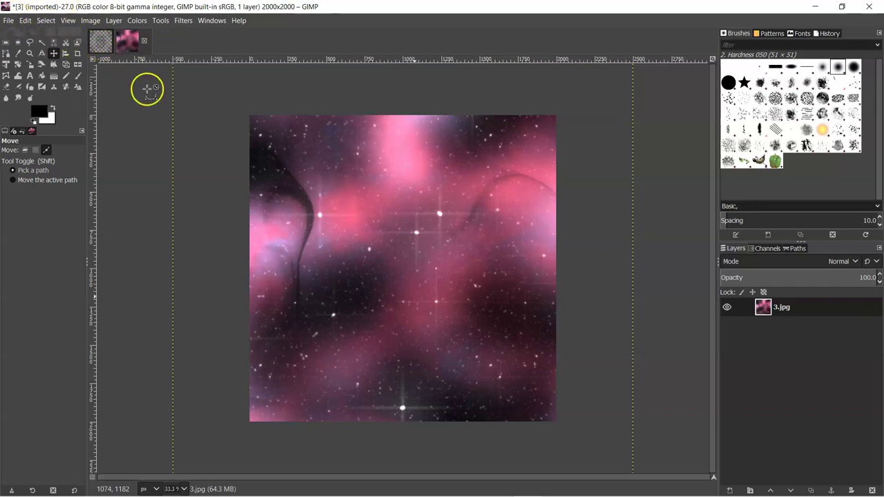
pyautogui.click(74, 491)
pyautogui.hotkey('ctrl', 'c')
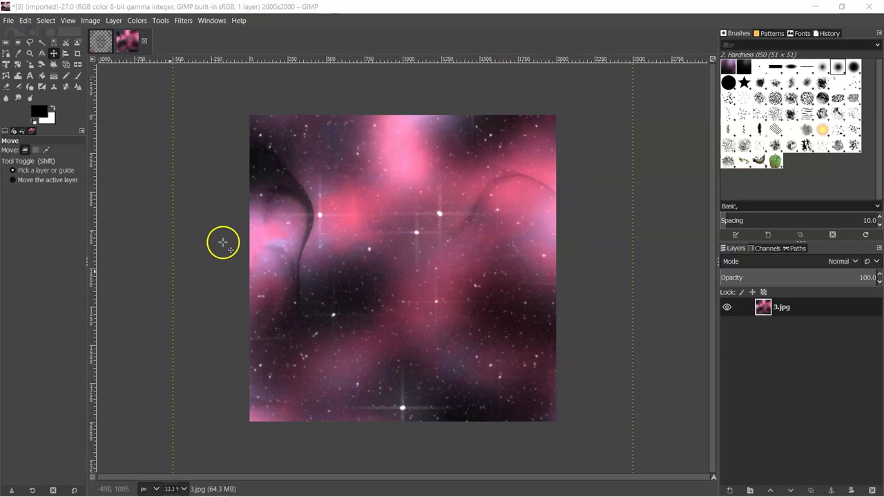
pyautogui.click(101, 43)
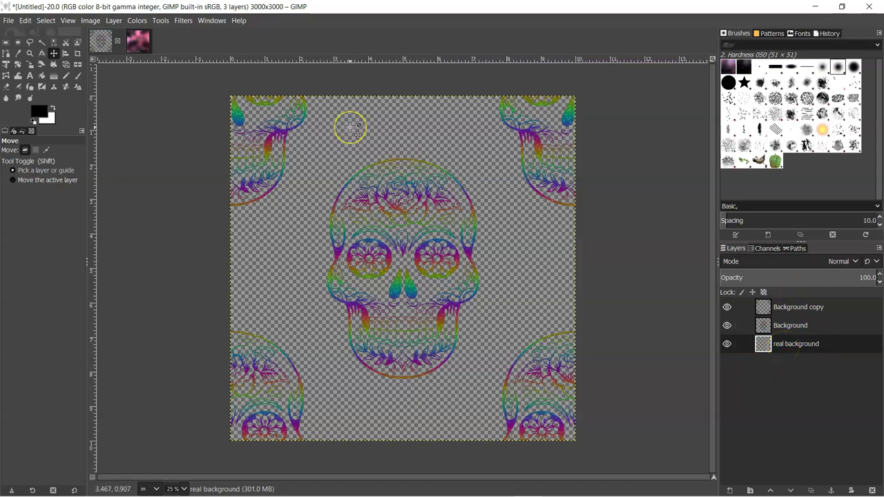
# Paste and anchor the galaxy, then add an empty real background #1 layer
pyautogui.hotkey('ctrl', 'v')
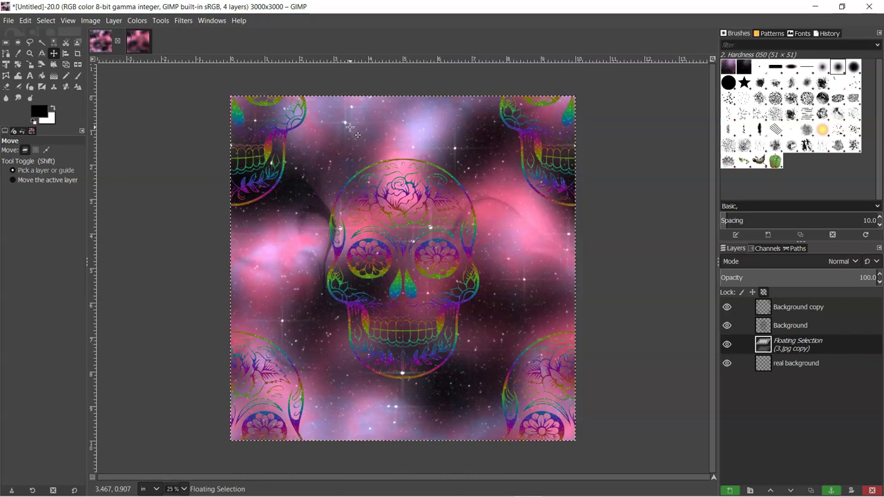
pyautogui.click(800, 356)
pyautogui.hotkey('ctrl', 'h')
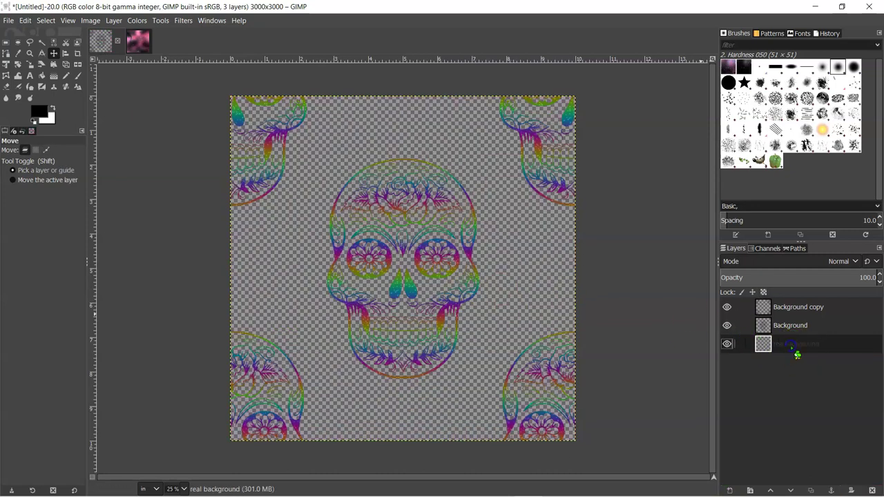
pyautogui.rightClick(792, 345)
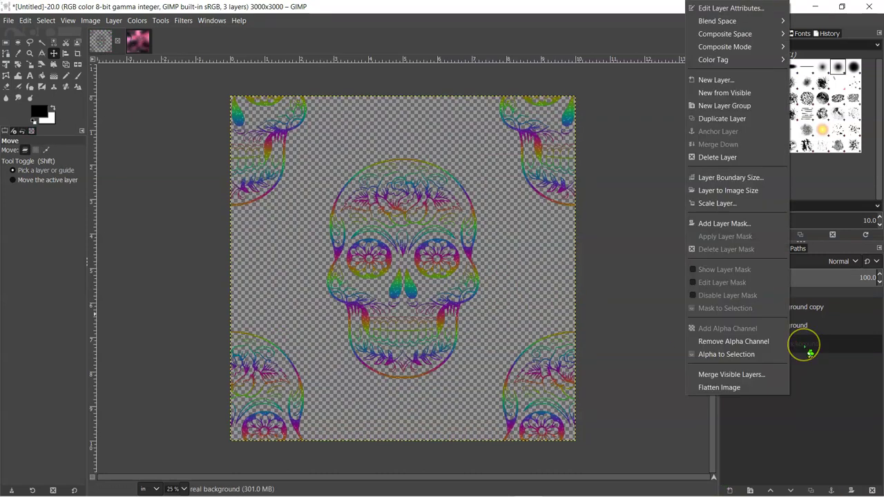
pyautogui.click(716, 80)
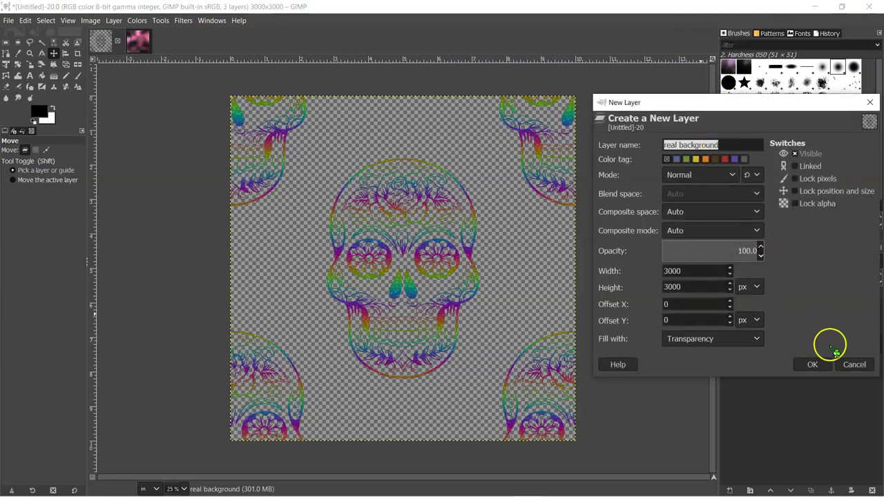
pyautogui.click(818, 364)
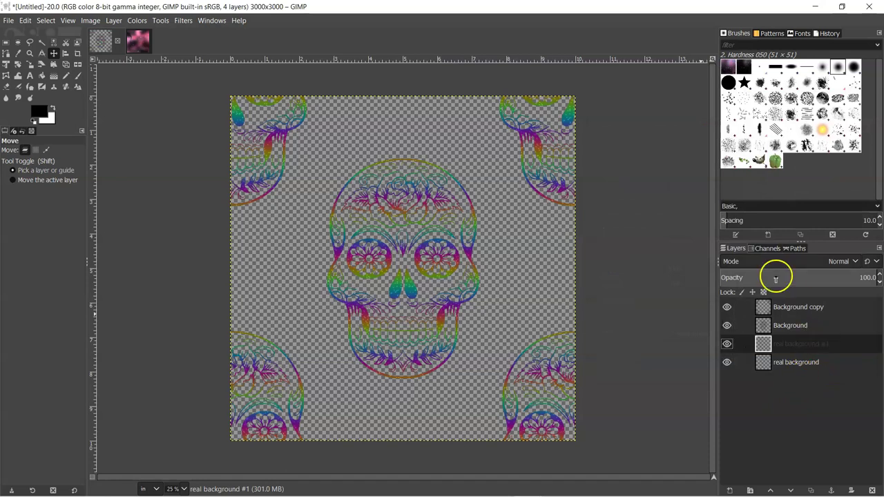
# Delete the old real background layer and return to the galaxy image 3.jpg
pyautogui.click(782, 362)
pyautogui.rightClick(785, 367)
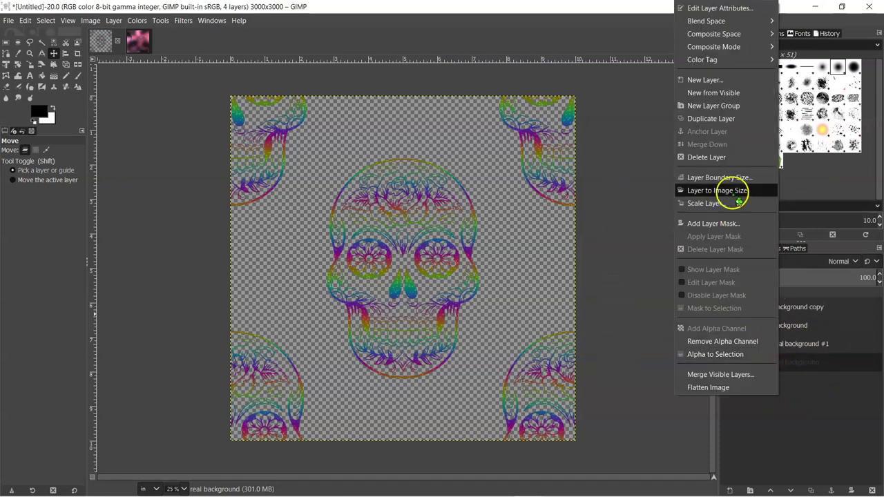
pyautogui.click(718, 157)
pyautogui.rightClick(796, 348)
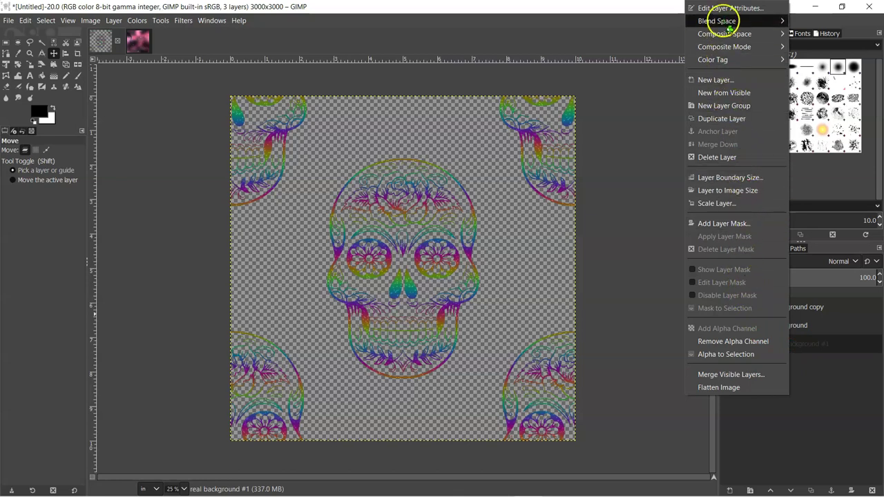
pyautogui.click(824, 355)
pyautogui.click(136, 39)
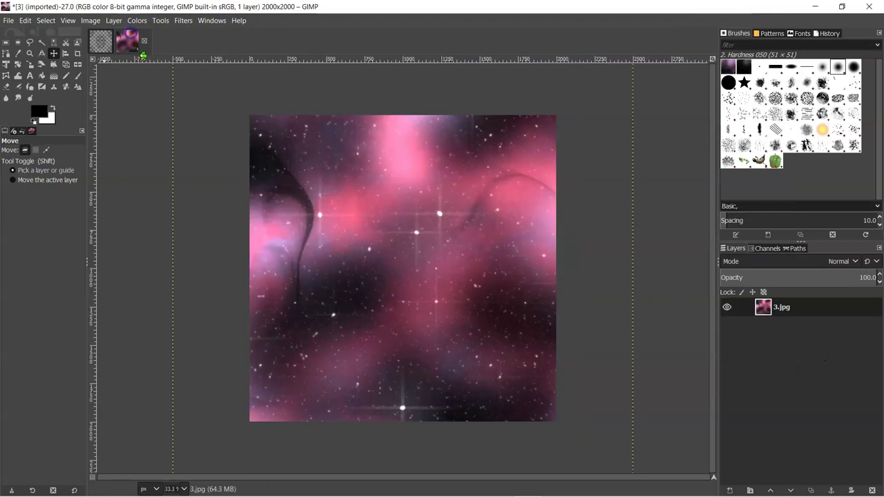
pyautogui.click(13, 22)
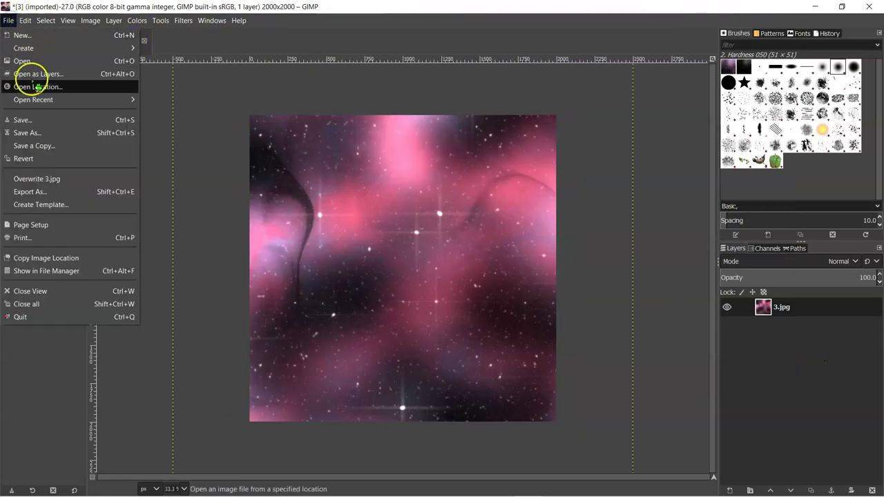
# Begin saving the galaxy image under a new name, then cancel the save
pyautogui.click(26, 133)
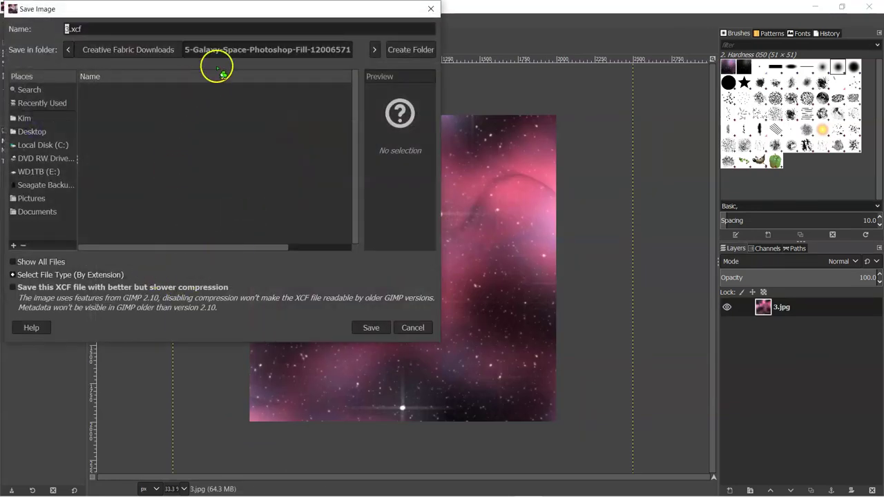
pyautogui.click(80, 28)
pyautogui.moveTo(67, 27); pyautogui.dragTo(65, 27)
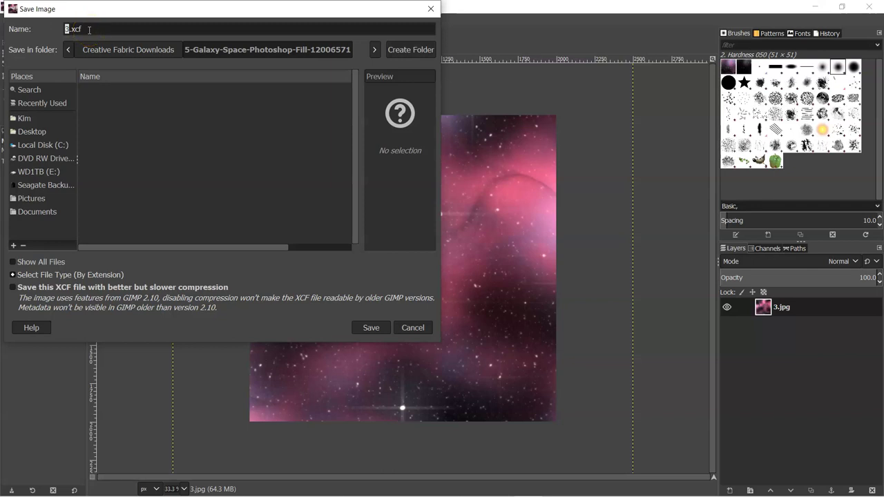
pyautogui.click(20, 275)
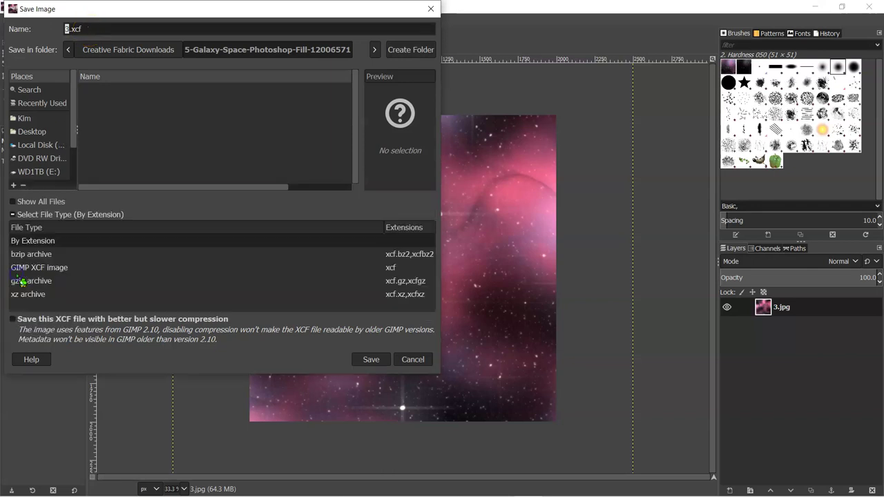
pyautogui.click(412, 359)
# Paste the galaxy into the skull tile and discard the floating selection layer
pyautogui.click(100, 45)
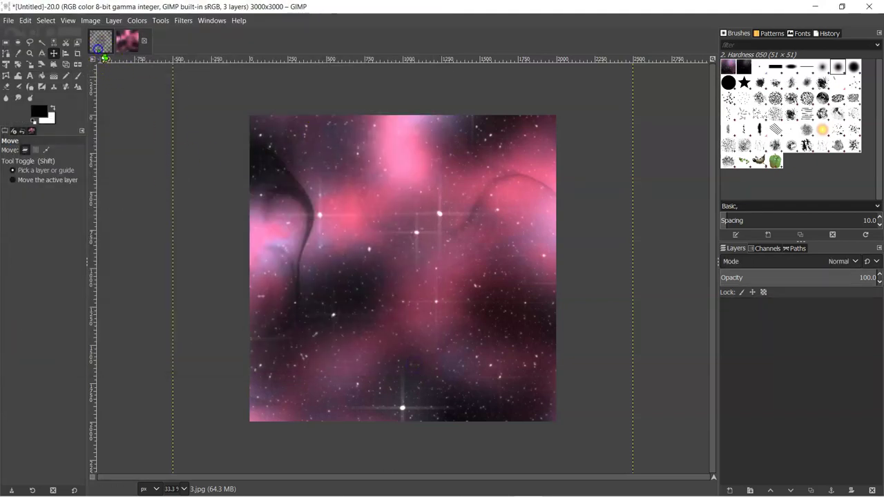
pyautogui.hotkey('ctrl', 'v')
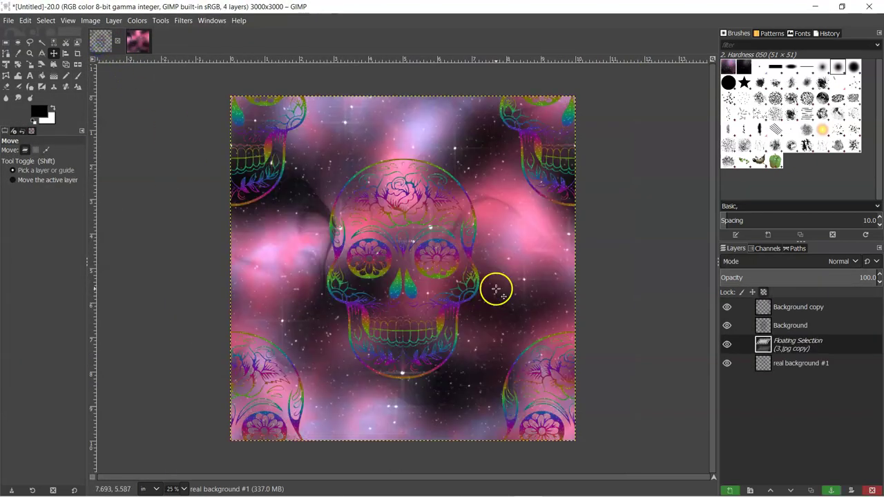
pyautogui.moveTo(765, 339); pyautogui.dragTo(791, 316)
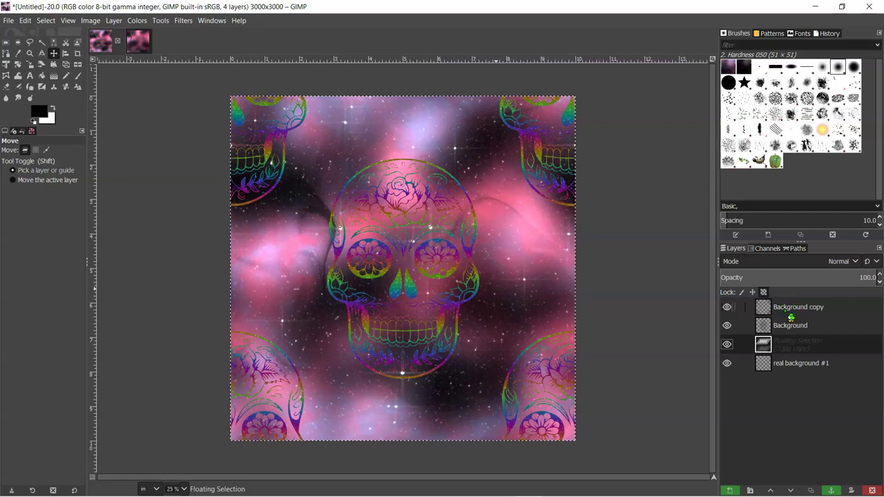
pyautogui.moveTo(791, 316); pyautogui.dragTo(419, 286)
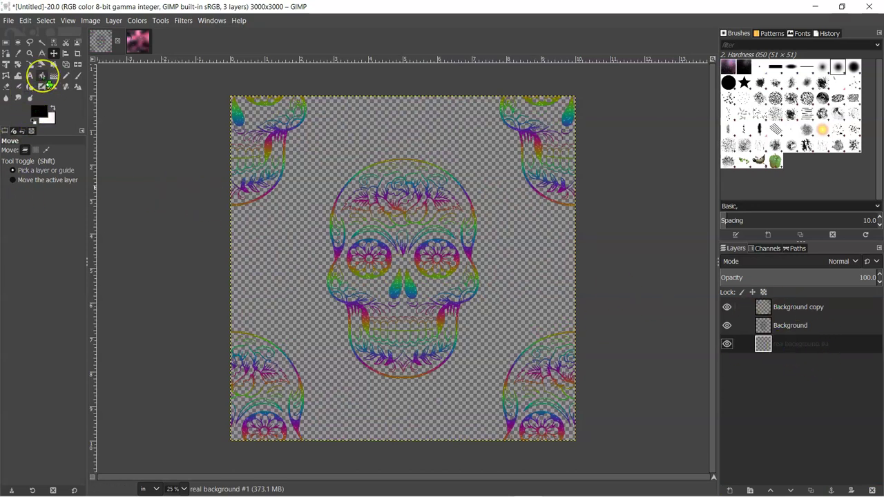
# Use Bucket Fill with BG color fill to fill the empty real background #1 layer white
pyautogui.click(43, 86)
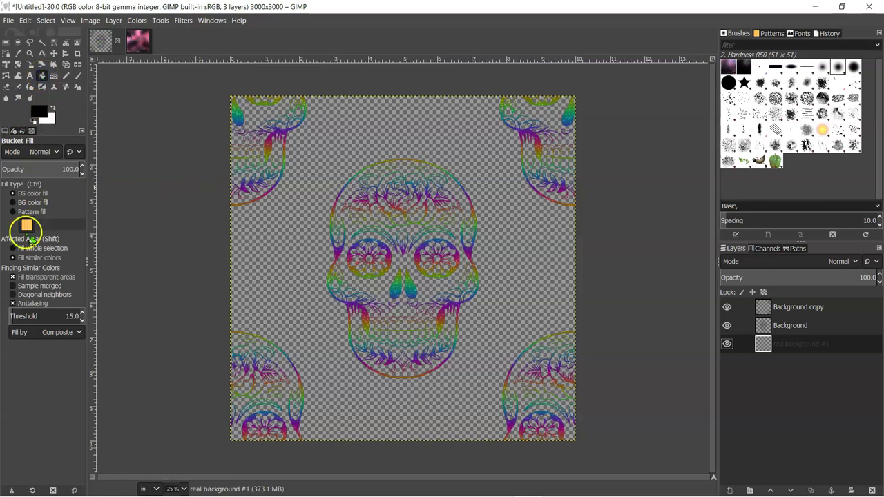
pyautogui.click(15, 203)
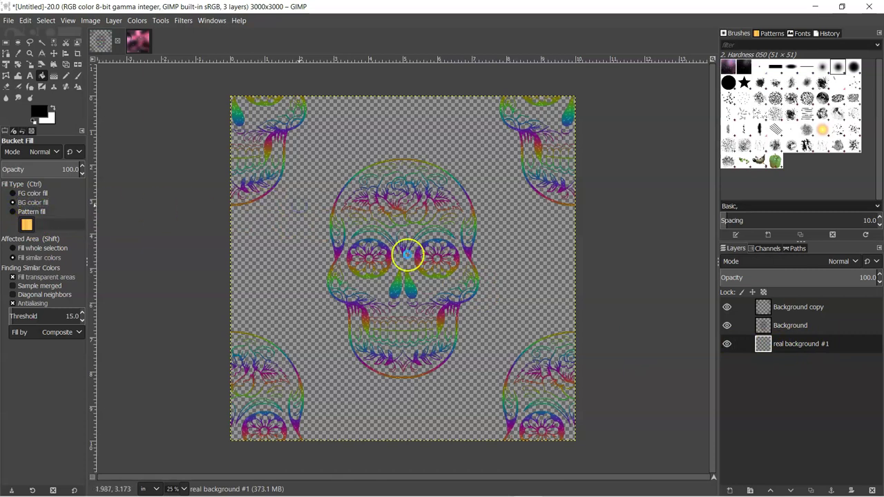
pyautogui.click(408, 255)
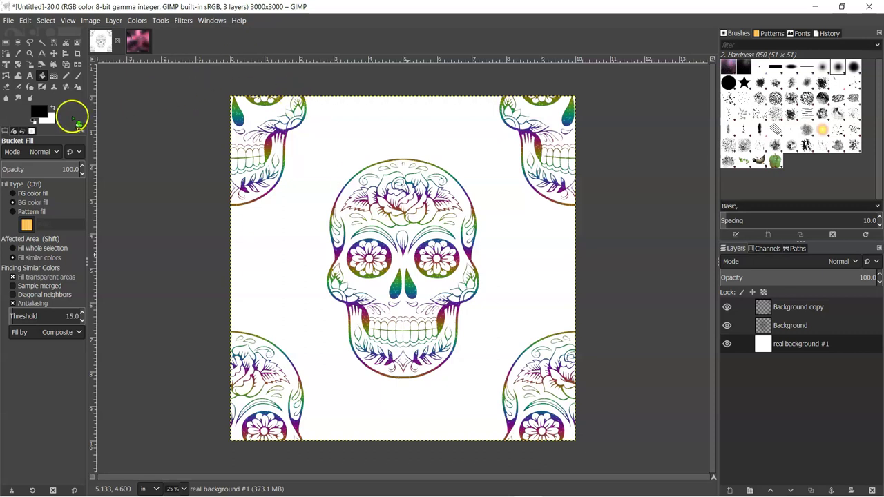
# Set both the foreground and background colours to black
pyautogui.click(41, 112)
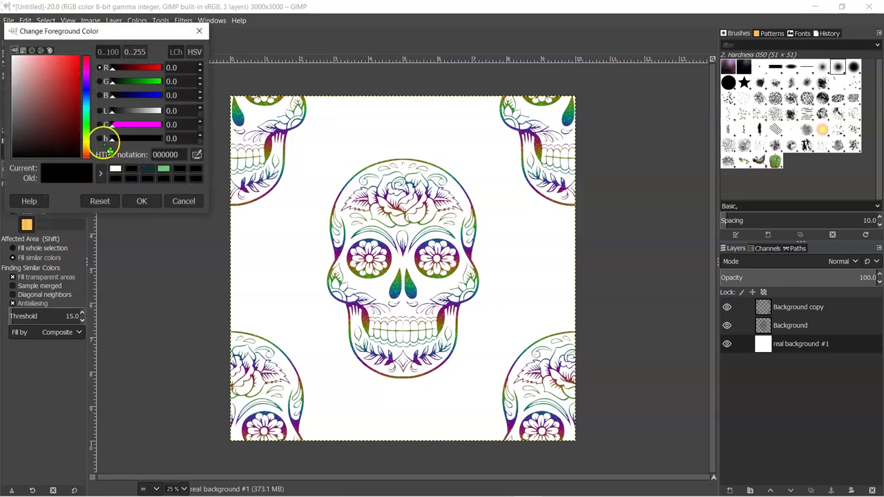
pyautogui.click(81, 94)
pyautogui.moveTo(74, 86)
pyautogui.mouseDown()
pyautogui.moveTo(41, 143)
pyautogui.moveTo(6, 168)
pyautogui.mouseUp()
pyautogui.click(142, 201)
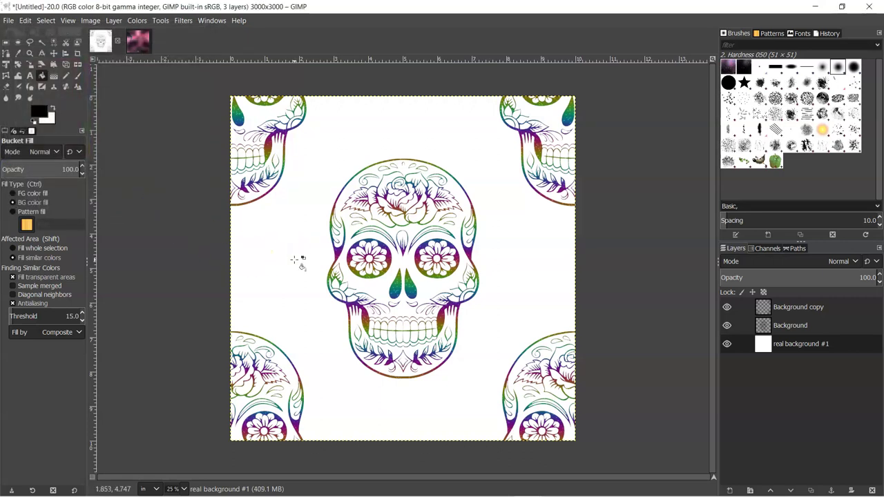
pyautogui.click(51, 107)
pyautogui.click(52, 120)
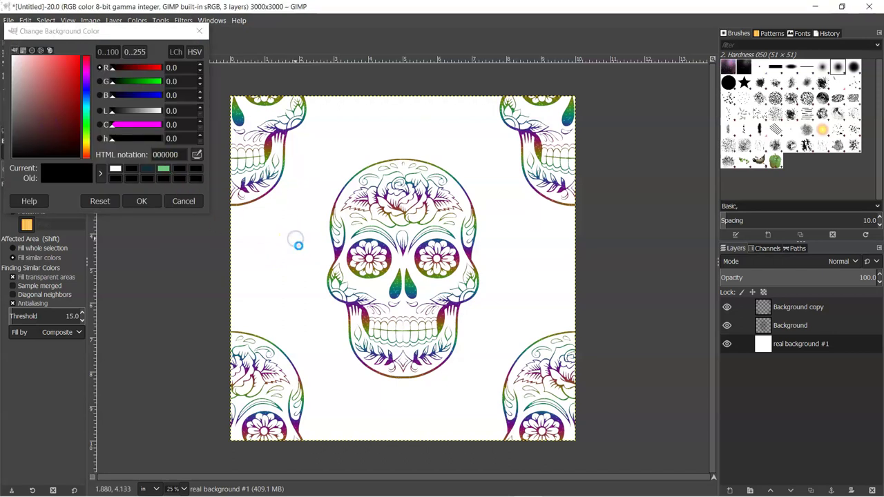
pyautogui.click(152, 201)
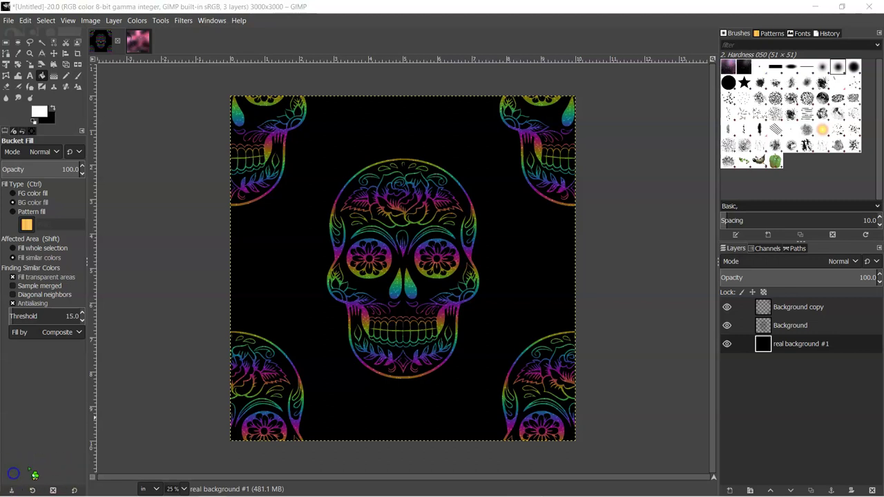
# Delete the Background copy layer
pyautogui.click(797, 308)
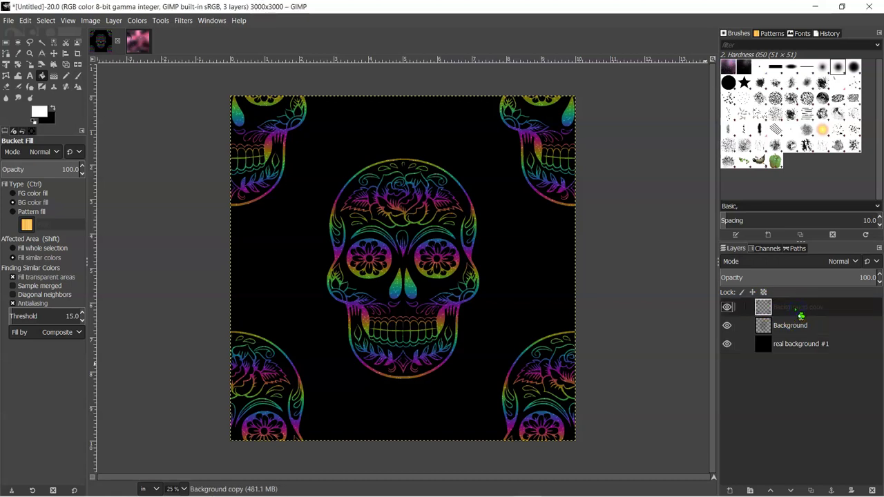
pyautogui.rightClick(797, 308)
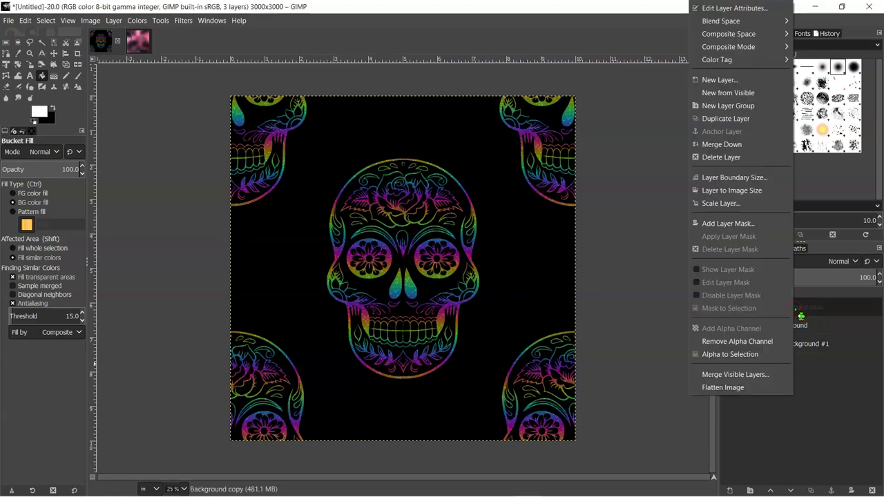
pyautogui.click(735, 163)
# Merge the skull layer down into the black real background #1 layer
pyautogui.rightClick(794, 305)
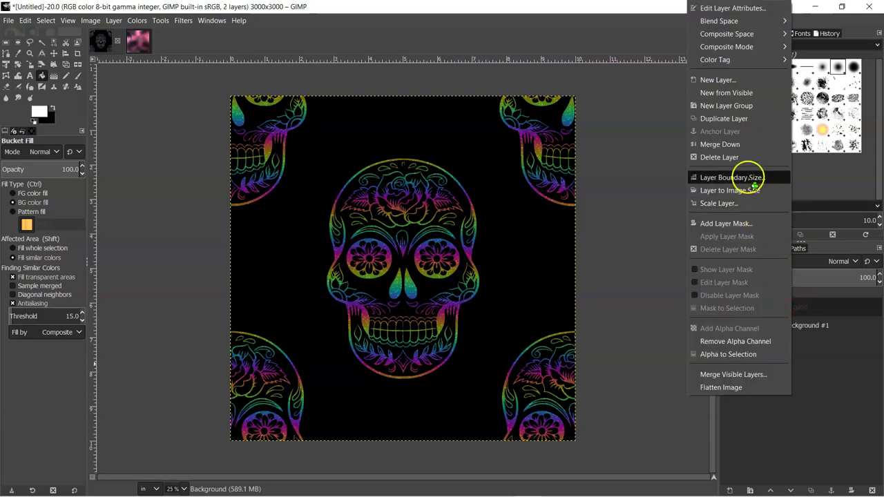
pyautogui.click(742, 145)
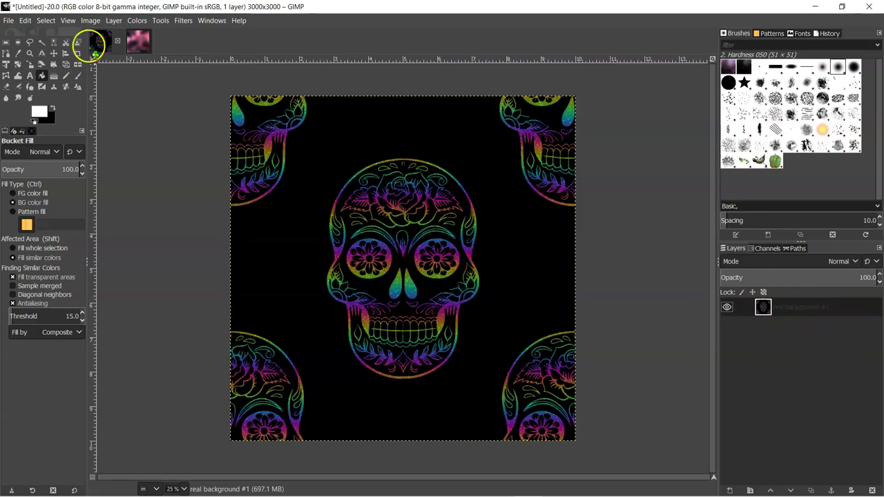
pyautogui.click(10, 21)
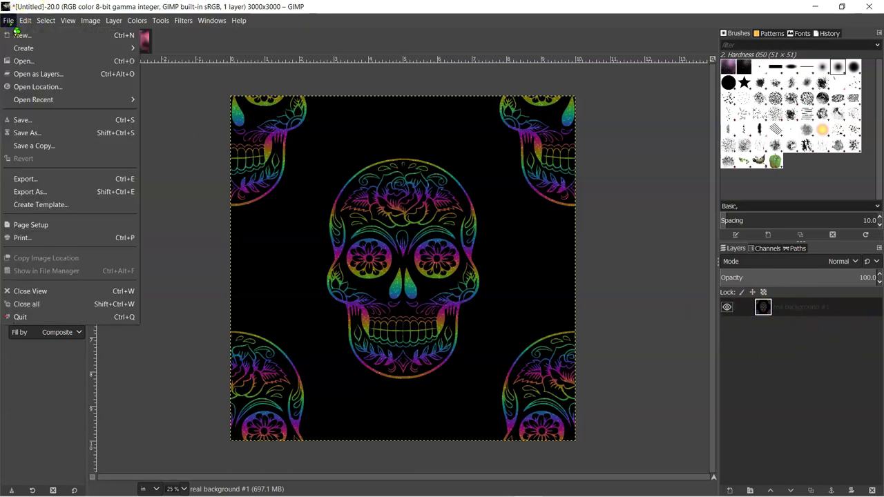
# Export the tile to the Seagate Backup drive as 'Rainbow Galaxy Skull on Black Repeating File.png'
pyautogui.click(43, 191)
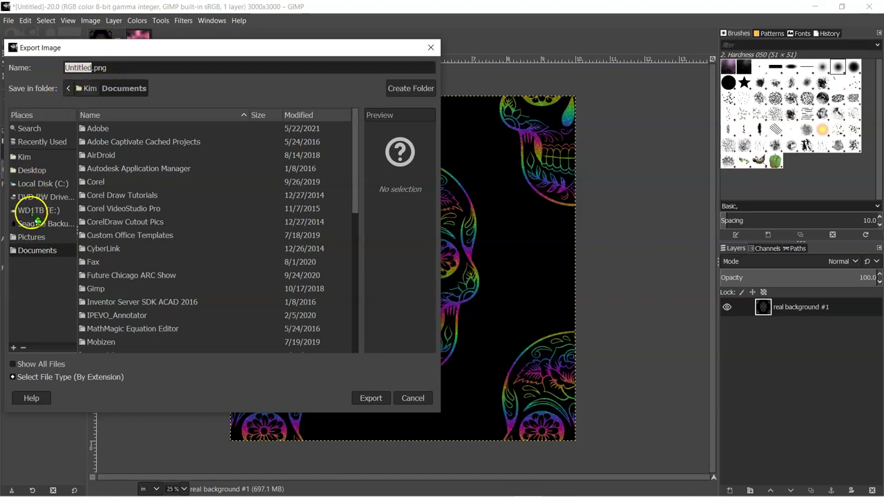
pyautogui.click(38, 225)
pyautogui.click(89, 67)
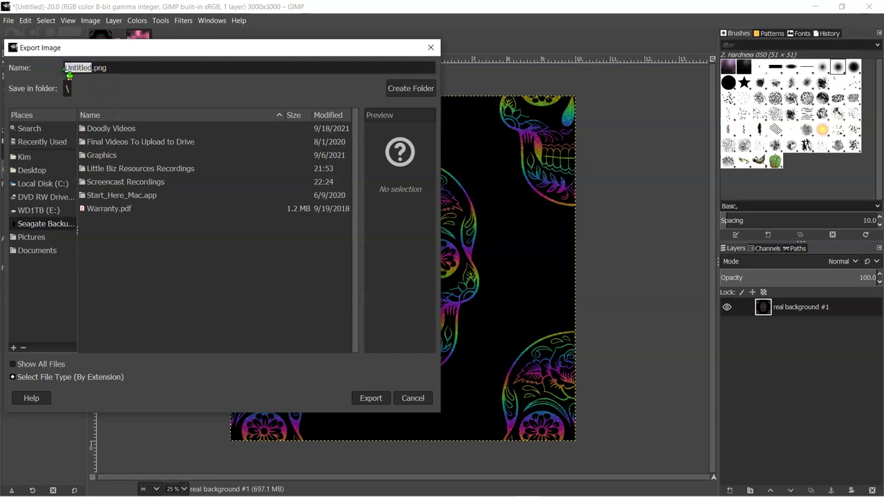
pyautogui.write('Ra')
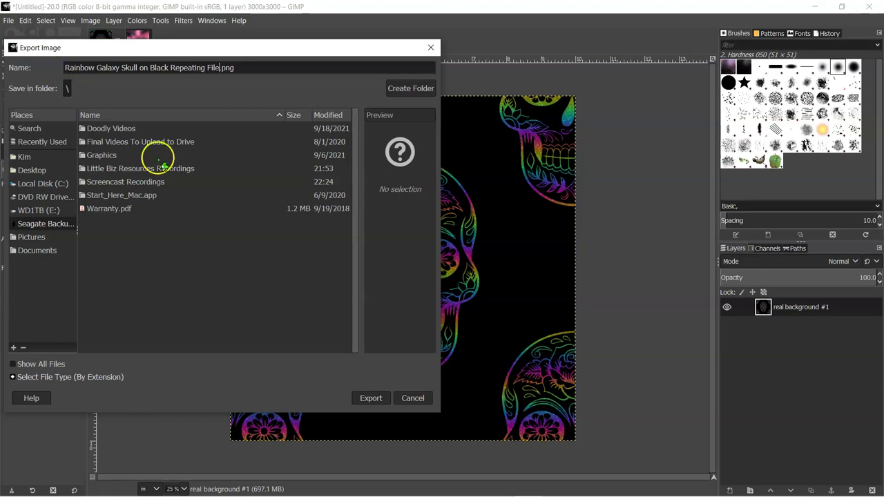
pyautogui.click(370, 399)
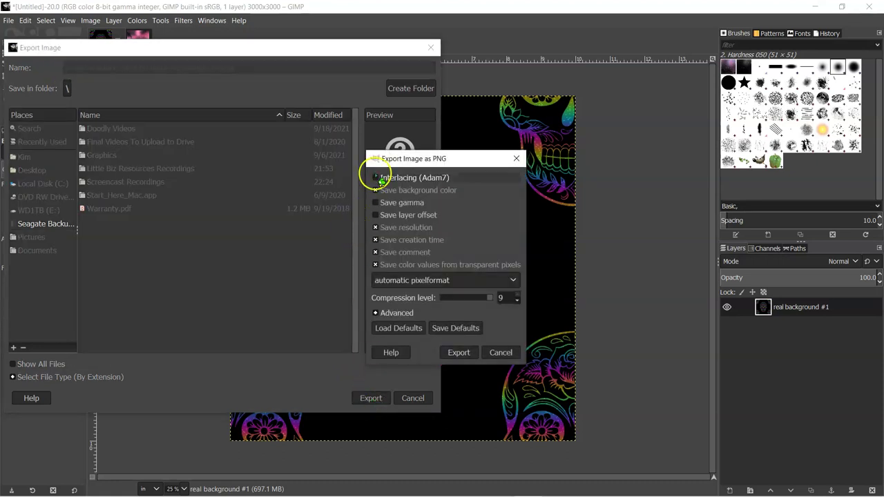
pyautogui.click(458, 352)
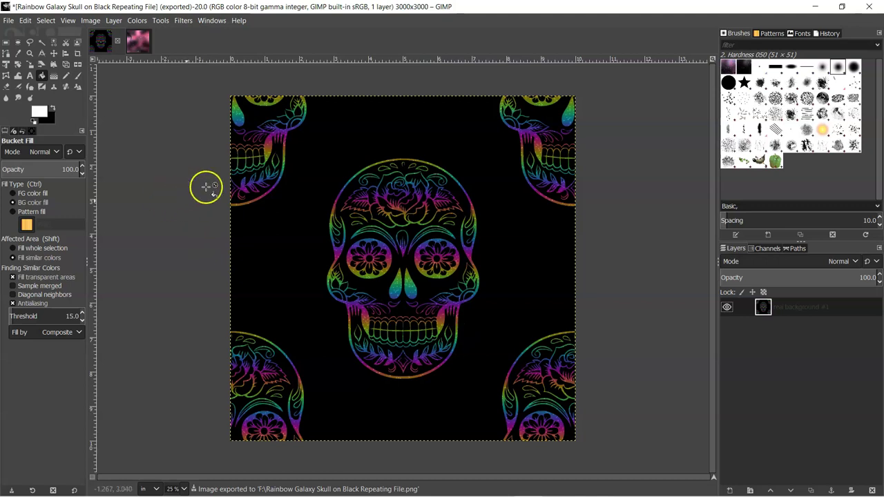
pyautogui.click(138, 40)
# Close galaxy 3.jpg without saving and open the Filters > Map > Tile dialog
pyautogui.click(144, 41)
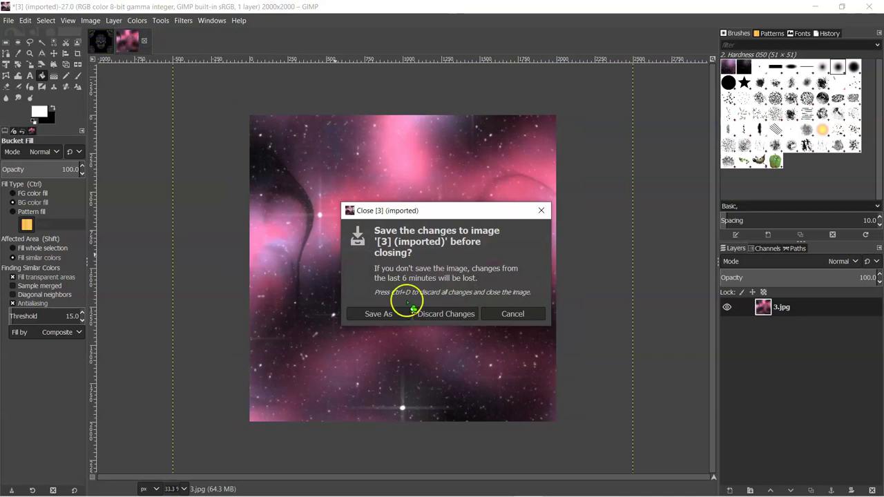
pyautogui.click(443, 314)
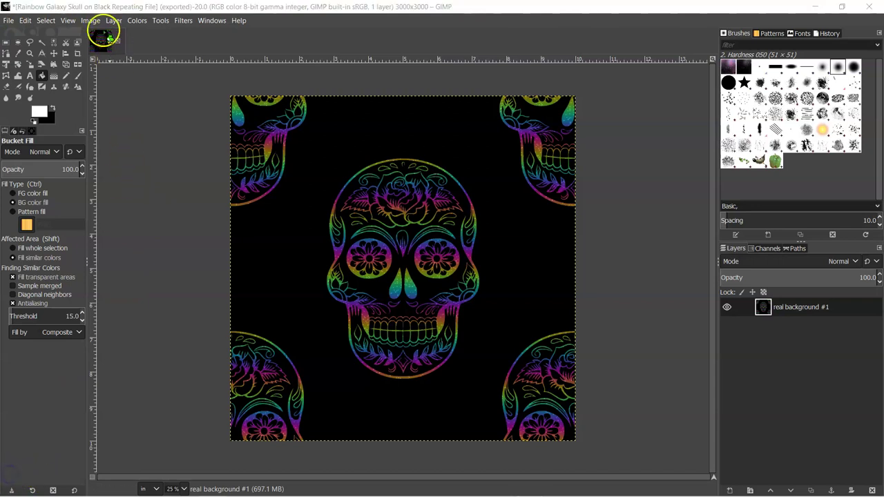
pyautogui.click(183, 20)
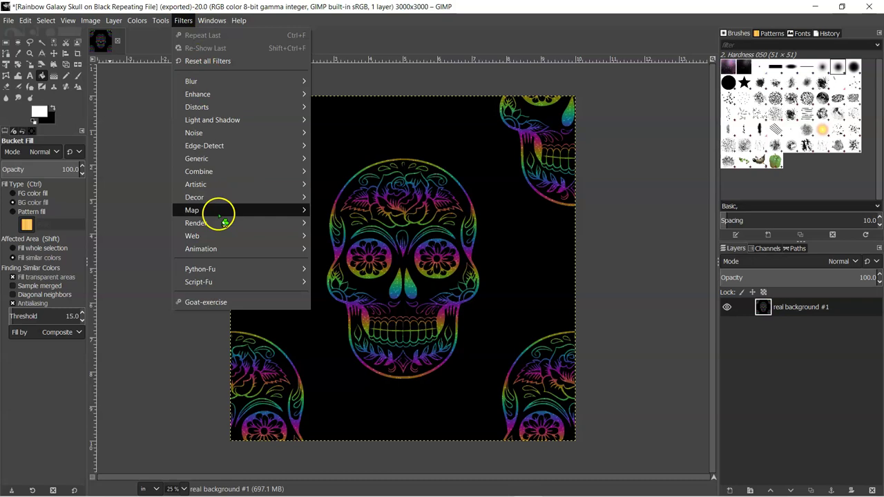
pyautogui.moveTo(216, 211)
pyautogui.click(330, 352)
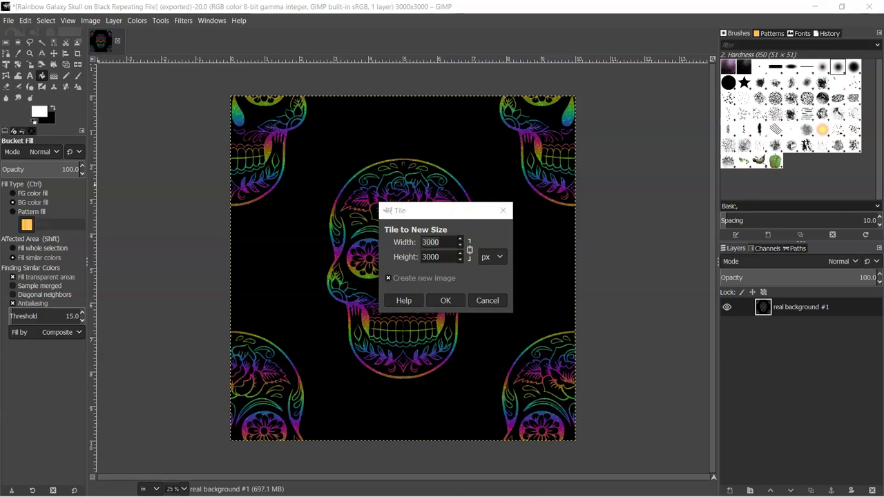
# Check the Printful file-size page for All-Over Print sizes like 27" x 34"
pyautogui.click(243, 496)
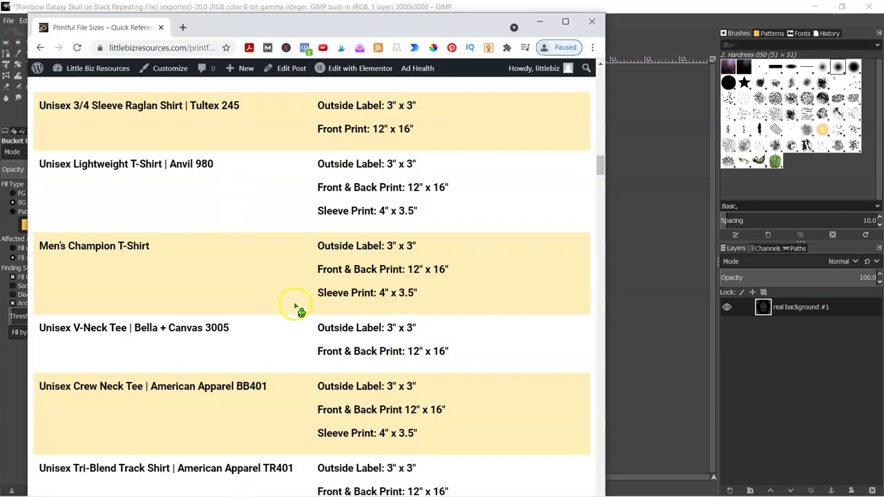
pyautogui.scroll(-5, 290, 300)
pyautogui.scroll(-4, 258, 292)
pyautogui.scroll(-1, 253, 300)
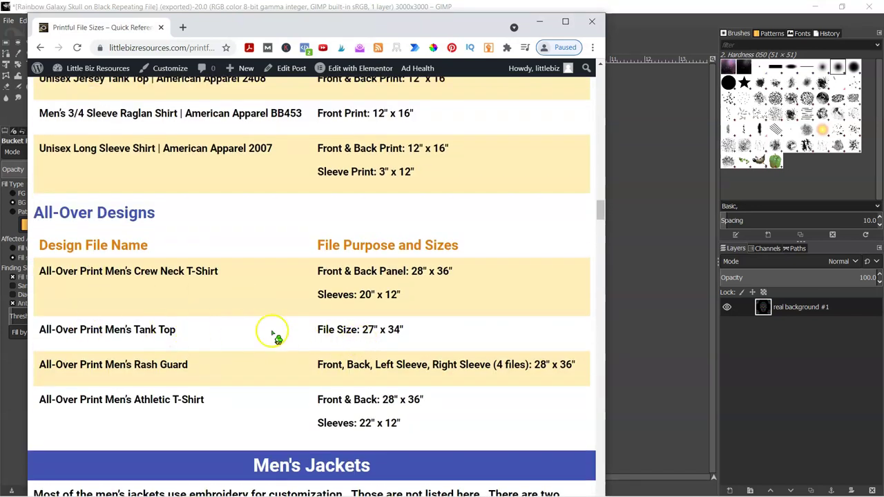
# Switch the Tile size units to inches and enter 27 by 34
pyautogui.click(545, 25)
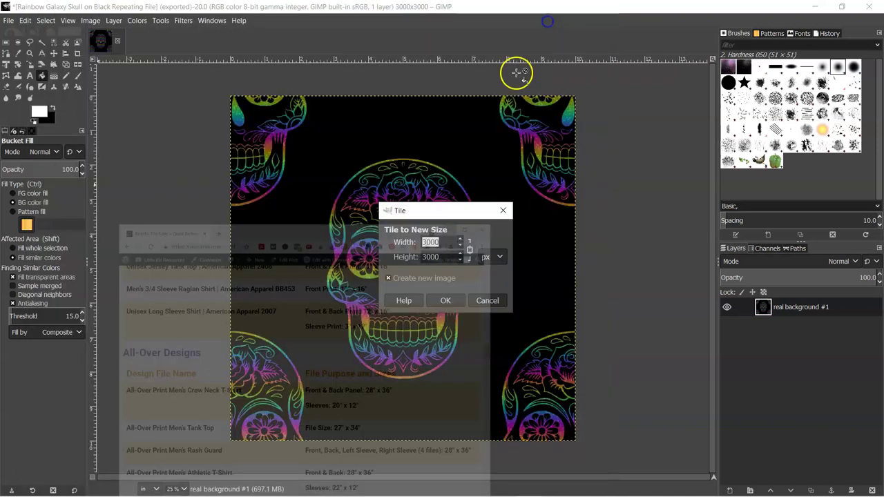
pyautogui.click(496, 257)
pyautogui.click(492, 279)
pyautogui.write('27')
pyautogui.press('Return')
pyautogui.press('Tab')
pyautogui.write('34')
pyautogui.press('Return')
# Unlink width and height, correct the width to 27 in, and tile at 27 × 34 in
pyautogui.click(470, 250)
pyautogui.moveTo(455, 243); pyautogui.dragTo(414, 245)
pyautogui.press('BackSpace')
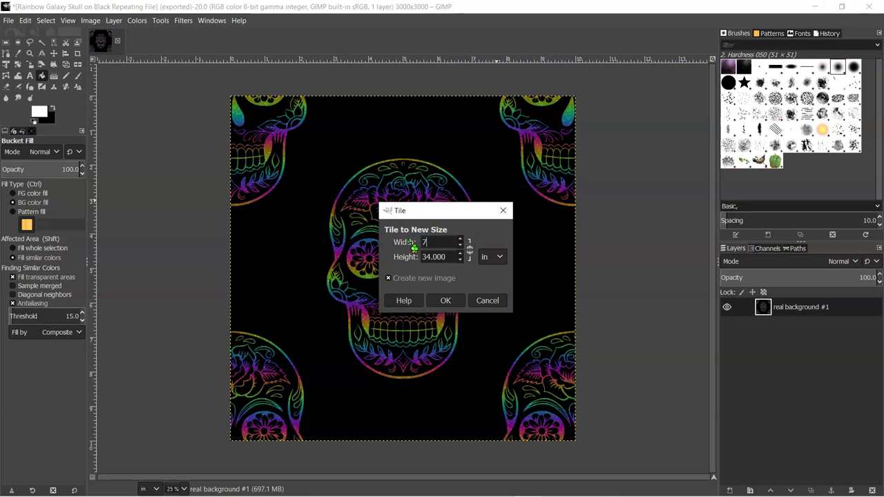
pyautogui.write('27')
pyautogui.press('Return')
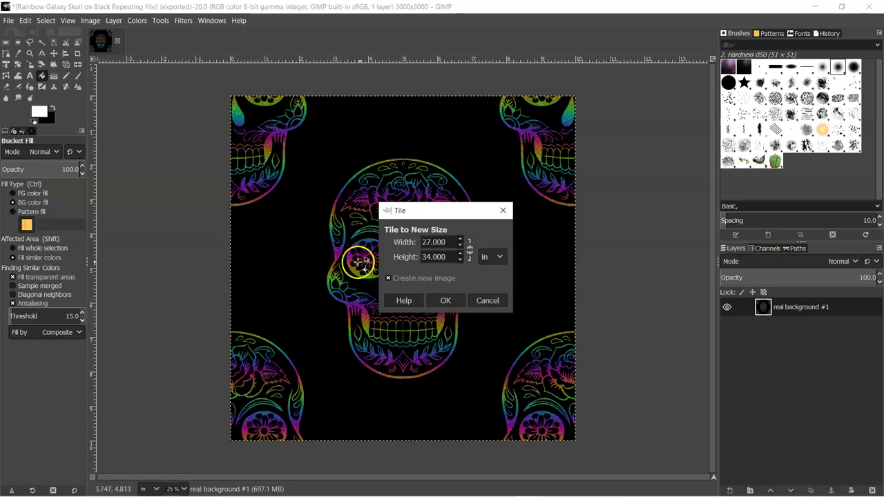
pyautogui.click(442, 298)
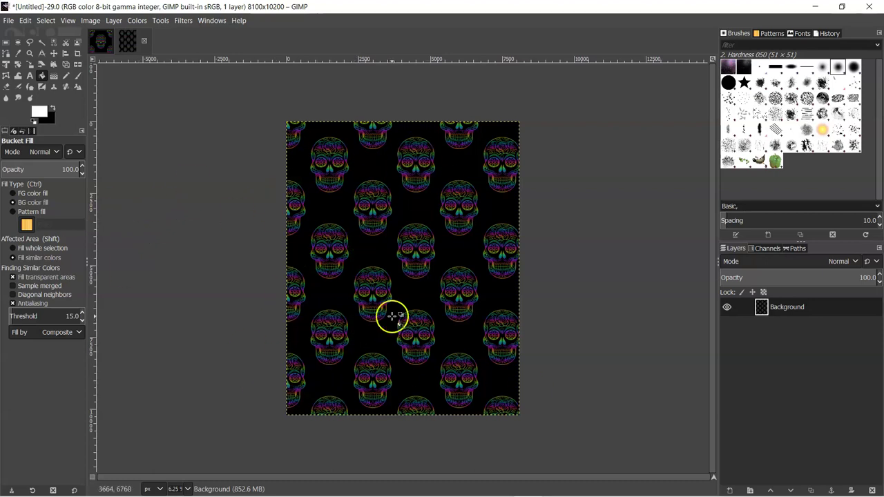
pyautogui.click(249, 275)
pyautogui.moveTo(488, 193)
pyautogui.mouseDown()
pyautogui.moveTo(402, 254)
pyautogui.moveTo(356, 212)
pyautogui.moveTo(383, 189)
pyautogui.moveTo(355, 193)
pyautogui.moveTo(357, 186)
pyautogui.moveTo(363, 236)
pyautogui.moveTo(382, 190)
pyautogui.moveTo(384, 218)
pyautogui.mouseUp()
pyautogui.moveTo(369, 175)
pyautogui.mouseDown()
pyautogui.moveTo(391, 182)
pyautogui.moveTo(363, 249)
pyautogui.moveTo(373, 254)
pyautogui.moveTo(354, 172)
pyautogui.mouseUp()
pyautogui.moveTo(380, 260)
pyautogui.mouseDown()
pyautogui.moveTo(363, 150)
pyautogui.moveTo(355, 231)
pyautogui.moveTo(372, 246)
pyautogui.mouseUp()
pyautogui.moveTo(375, 249)
pyautogui.mouseDown()
pyautogui.moveTo(385, 283)
pyautogui.moveTo(130, 164)
pyautogui.moveTo(267, 259)
pyautogui.moveTo(341, 269)
pyautogui.moveTo(180, 267)
pyautogui.mouseUp()
pyautogui.click(282, 270)
pyautogui.click(277, 259)
pyautogui.click(188, 235)
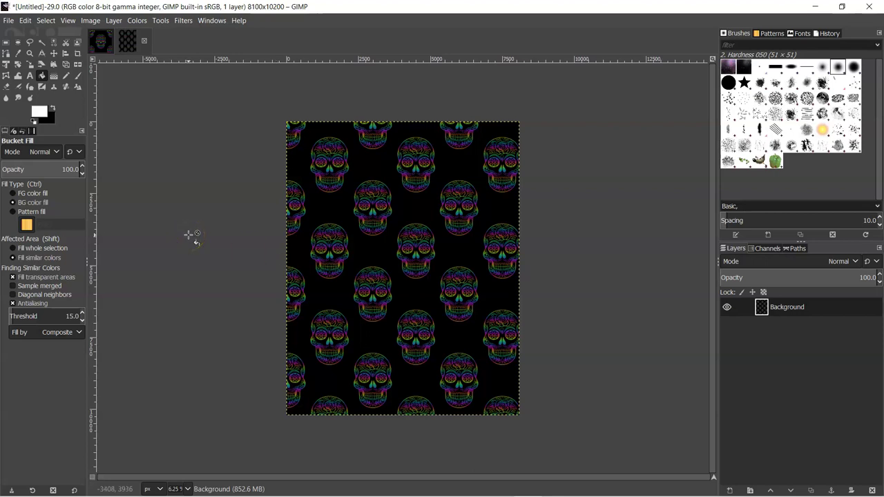